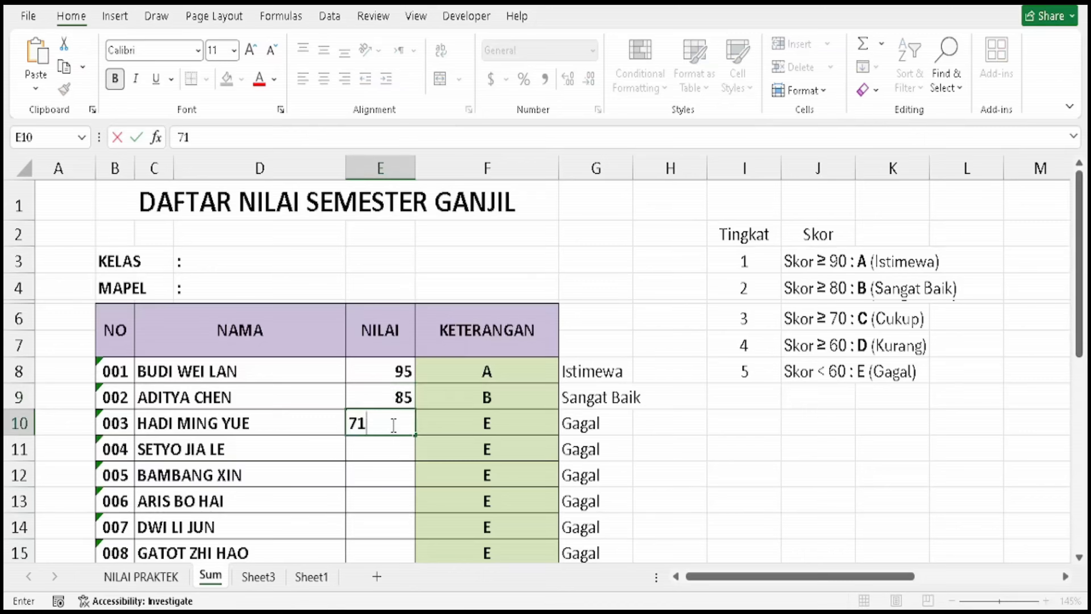
# - Enter 71 as the score in cell E10
pyautogui.press('Return')
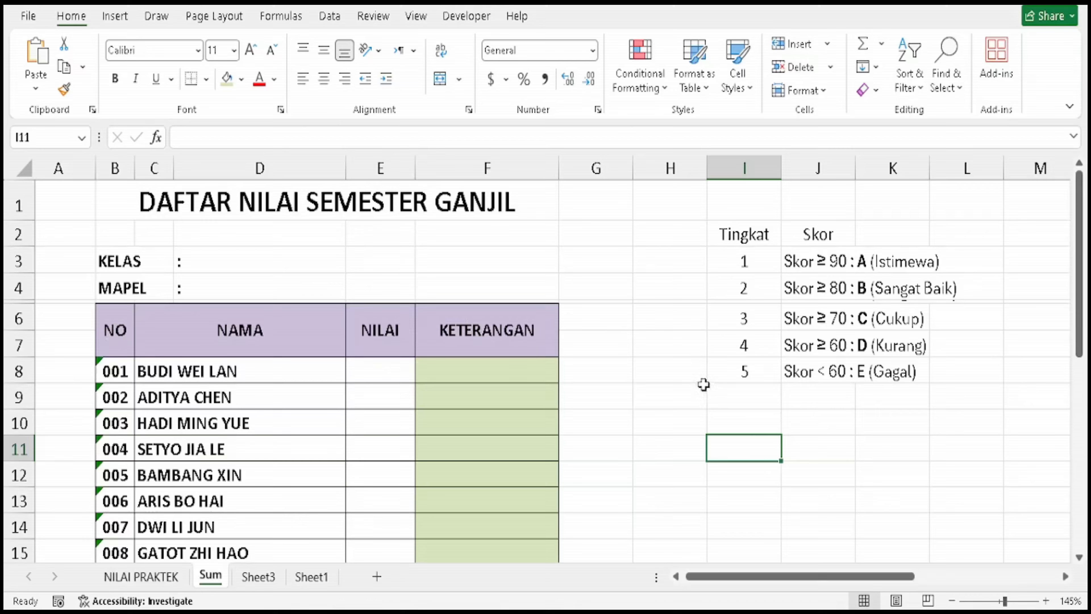
pyautogui.moveTo(754, 393); pyautogui.dragTo(951, 225)
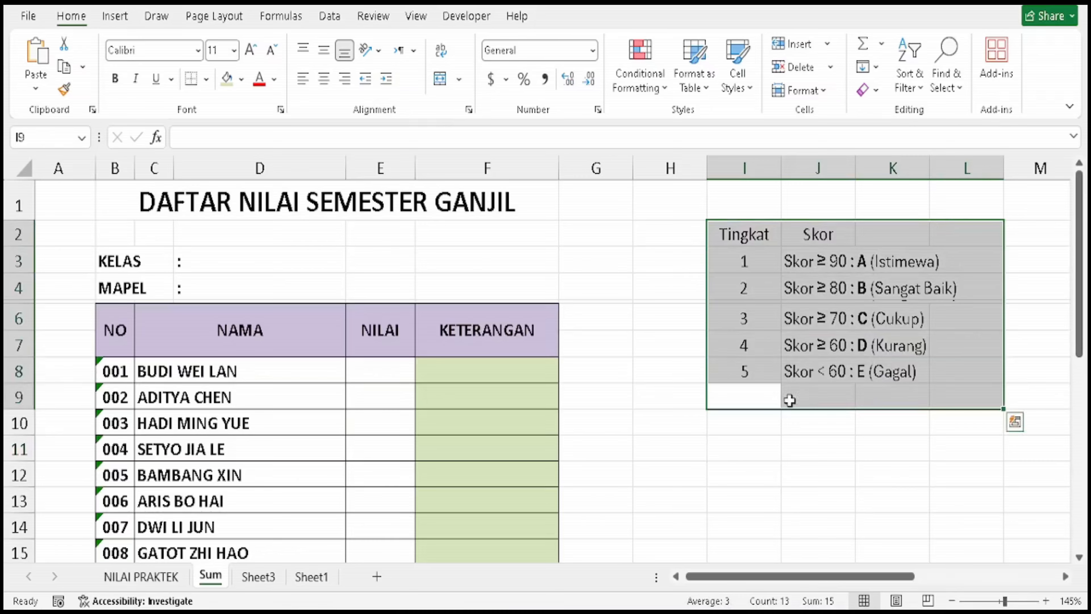
pyautogui.click(794, 448)
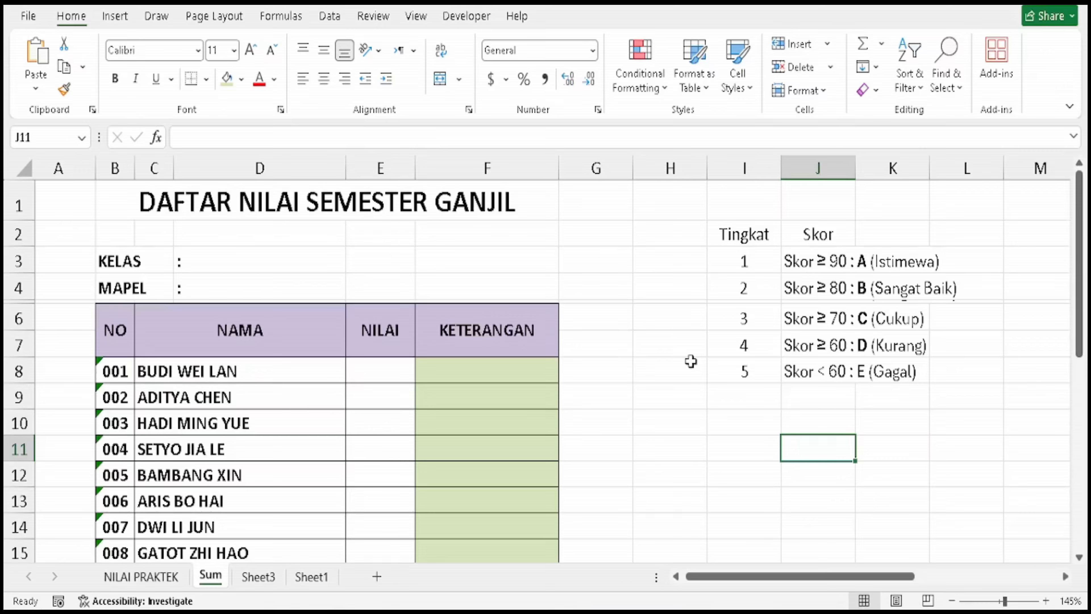
# - Start an IF formula in F8 that returns "A" when E8>=90
pyautogui.click(499, 370)
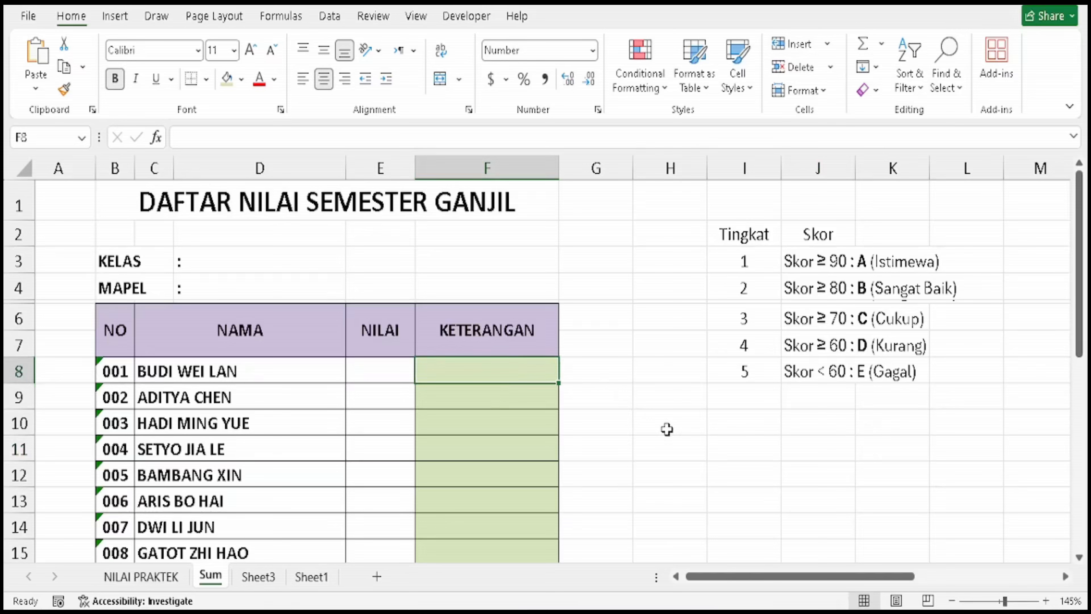
pyautogui.write('=')
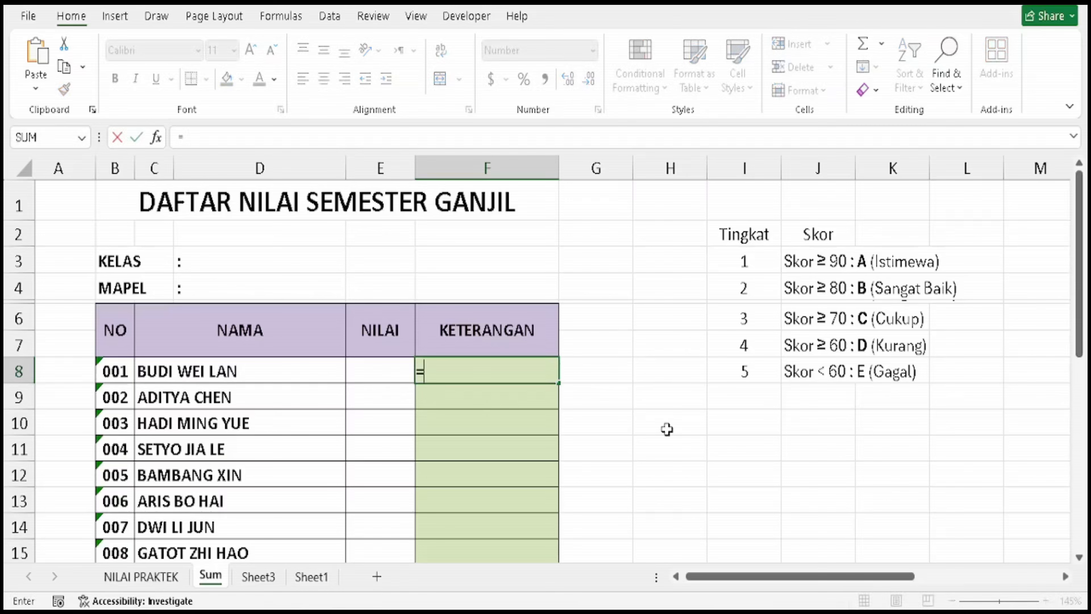
pyautogui.write('if')
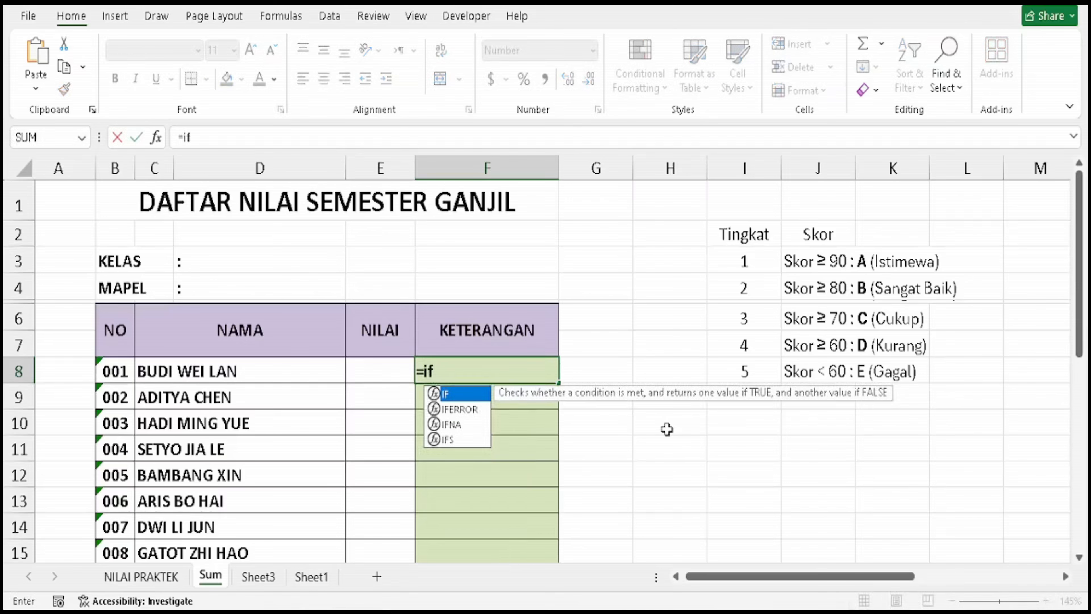
pyautogui.press('Tab')
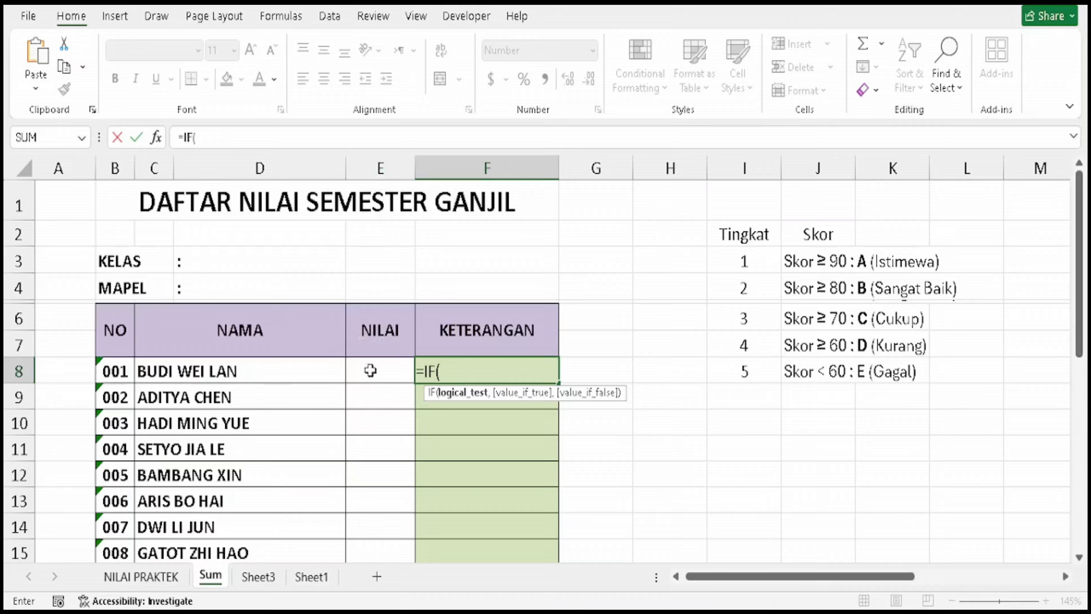
pyautogui.click(378, 365)
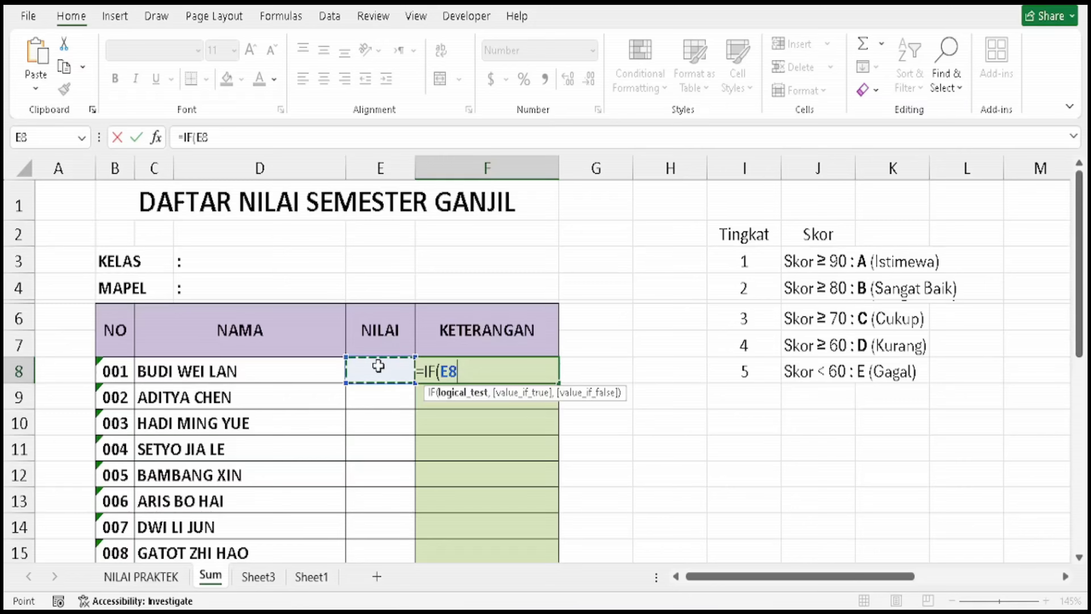
pyautogui.write('>=')
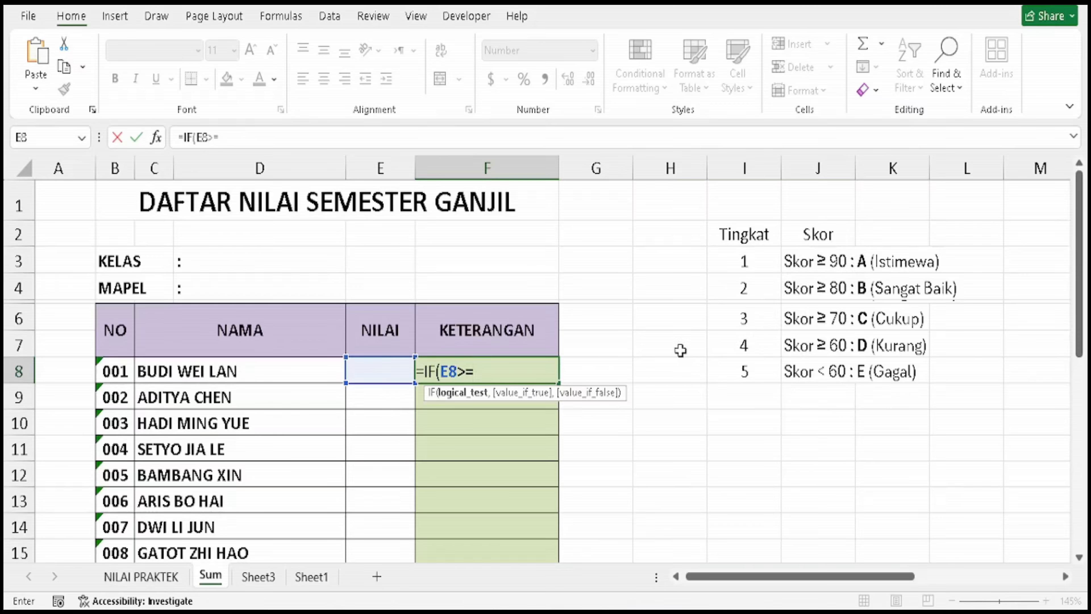
pyautogui.write('90,')
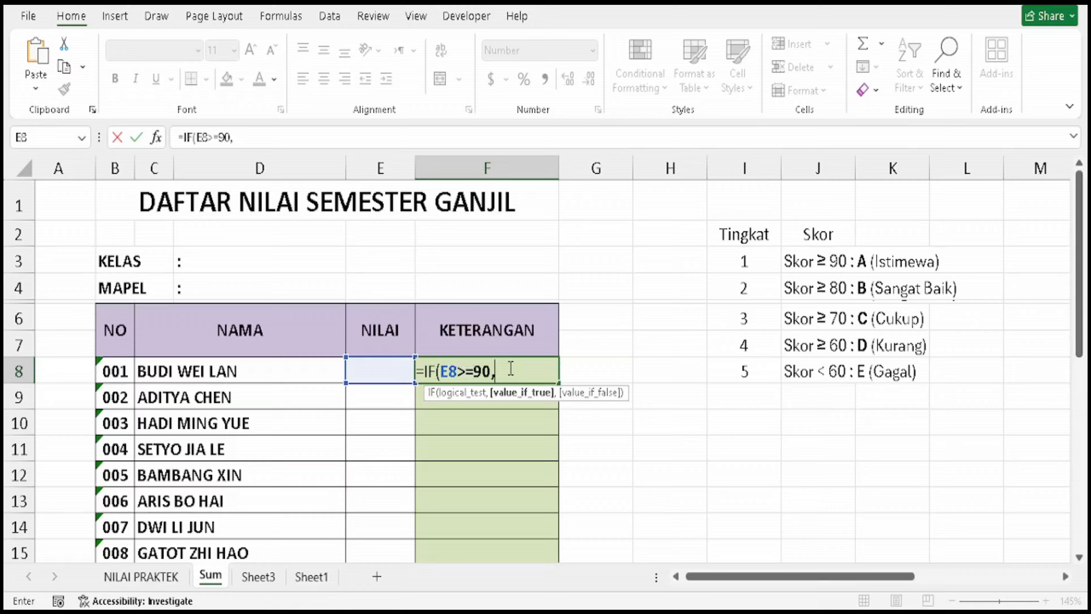
pyautogui.write('"A",')
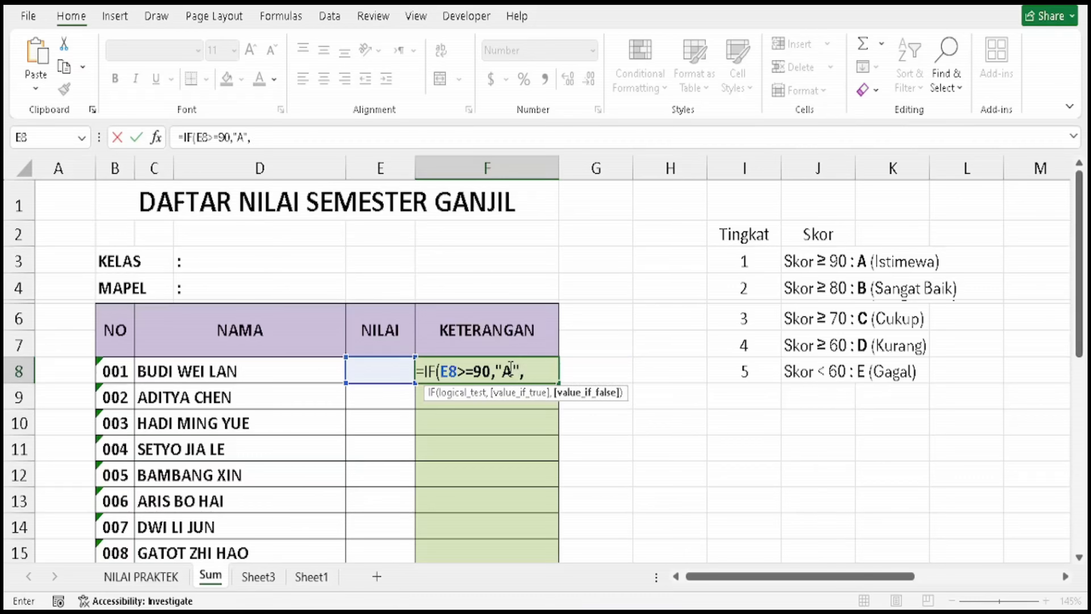
# - Nest a second IF in the F8 formula's false argument, returning "B" when E8>=80
pyautogui.write('if')
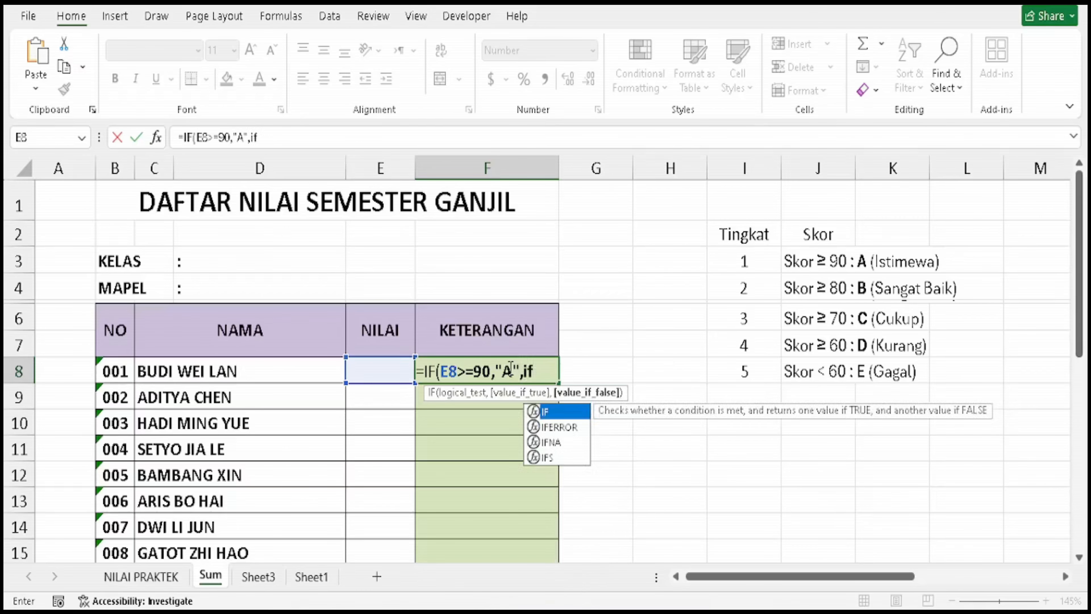
pyautogui.press('Tab')
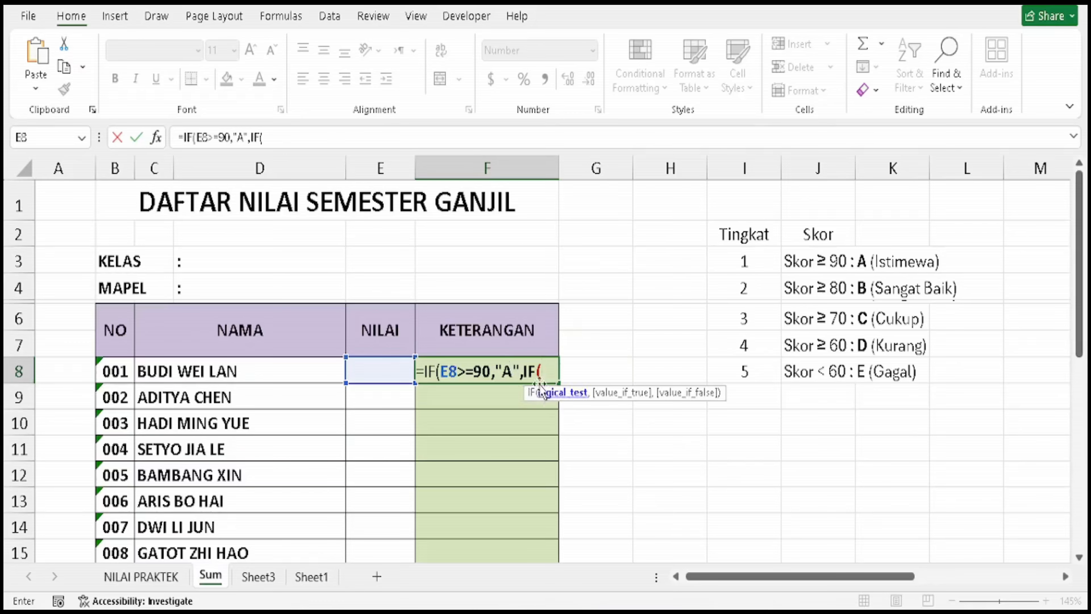
pyautogui.click(380, 370)
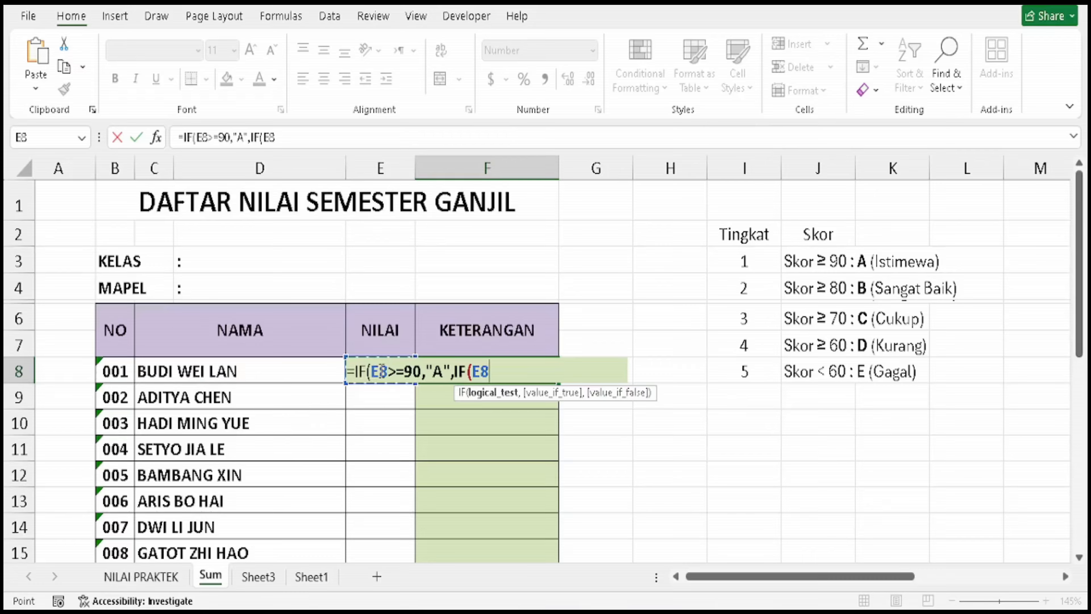
pyautogui.write('>=')
pyautogui.write('80,')
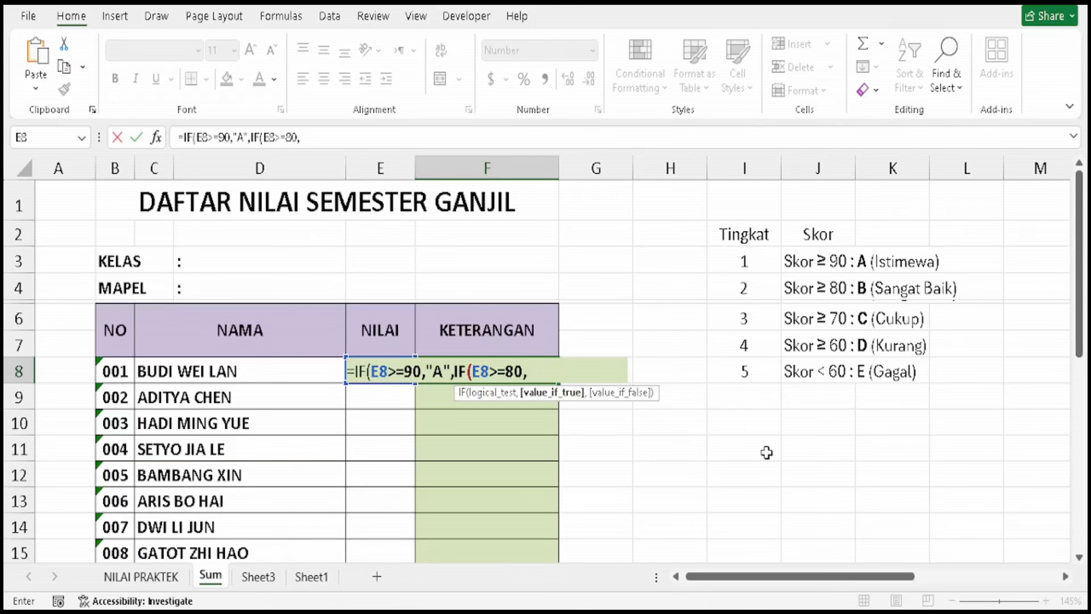
pyautogui.write('"B",')
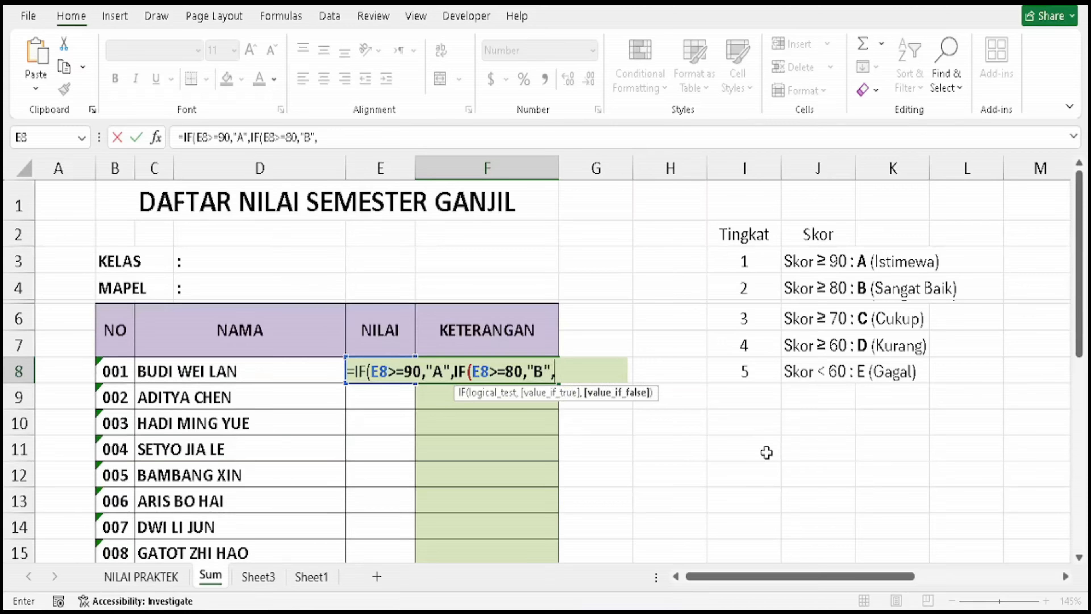
# - Nest a third IF in the F8 formula that returns "C" when E8>=70
pyautogui.write('if')
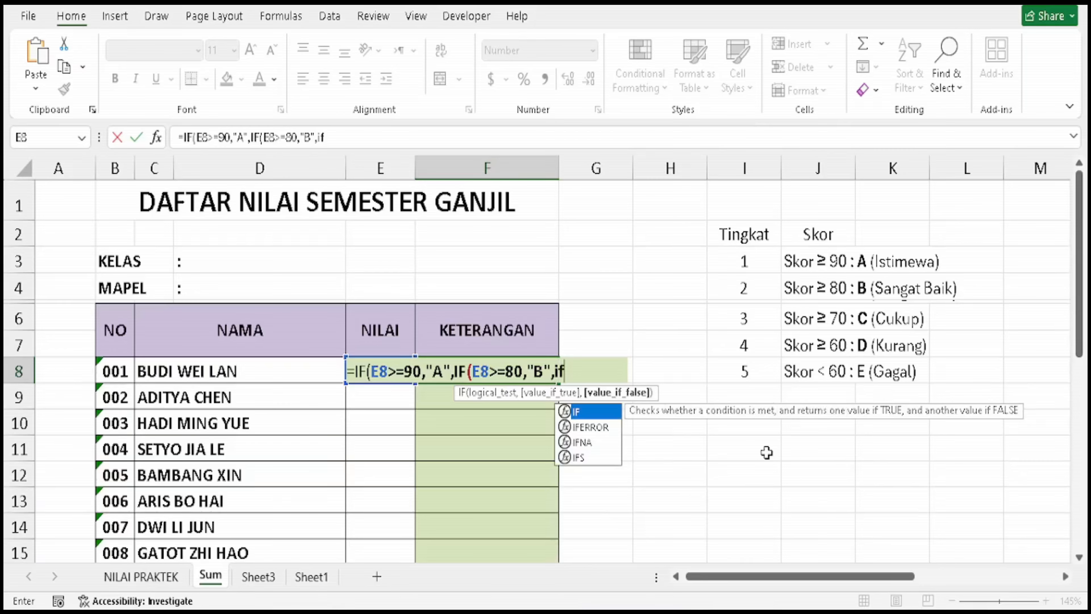
pyautogui.press('Tab')
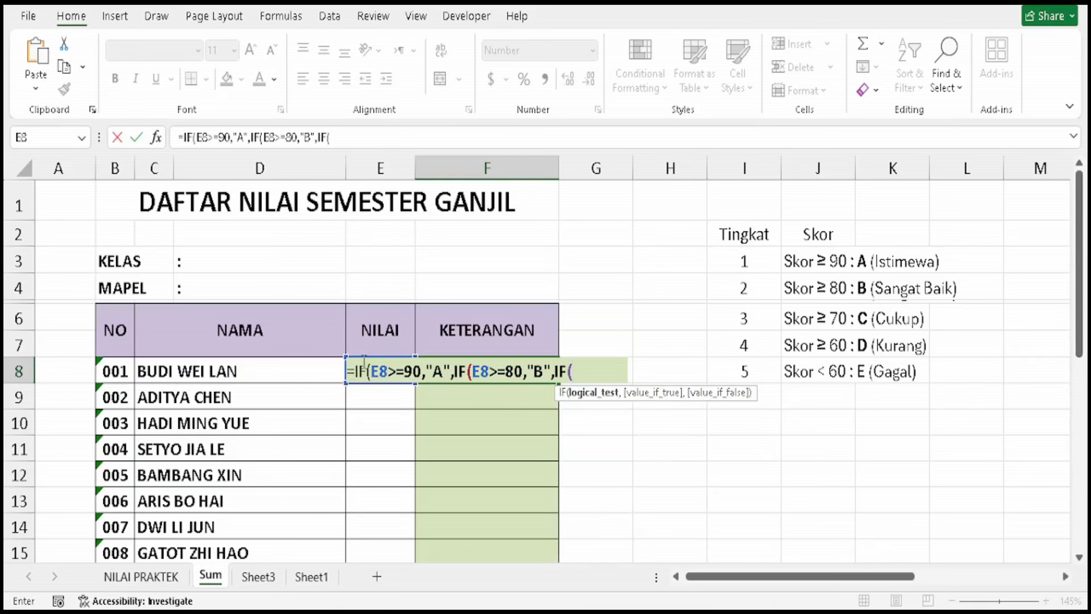
pyautogui.click(363, 400)
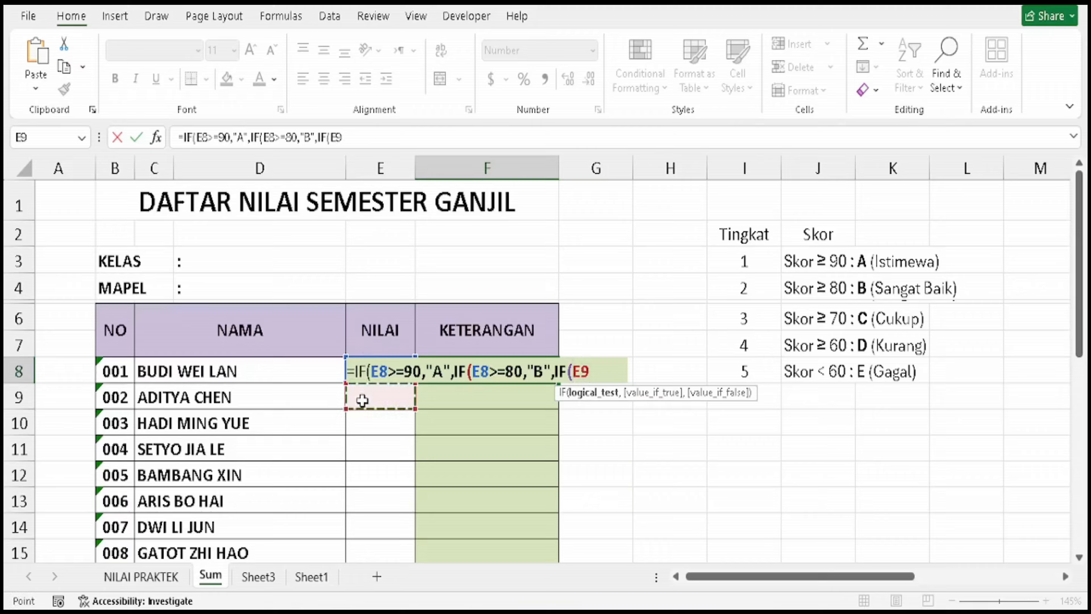
pyautogui.press('Up')
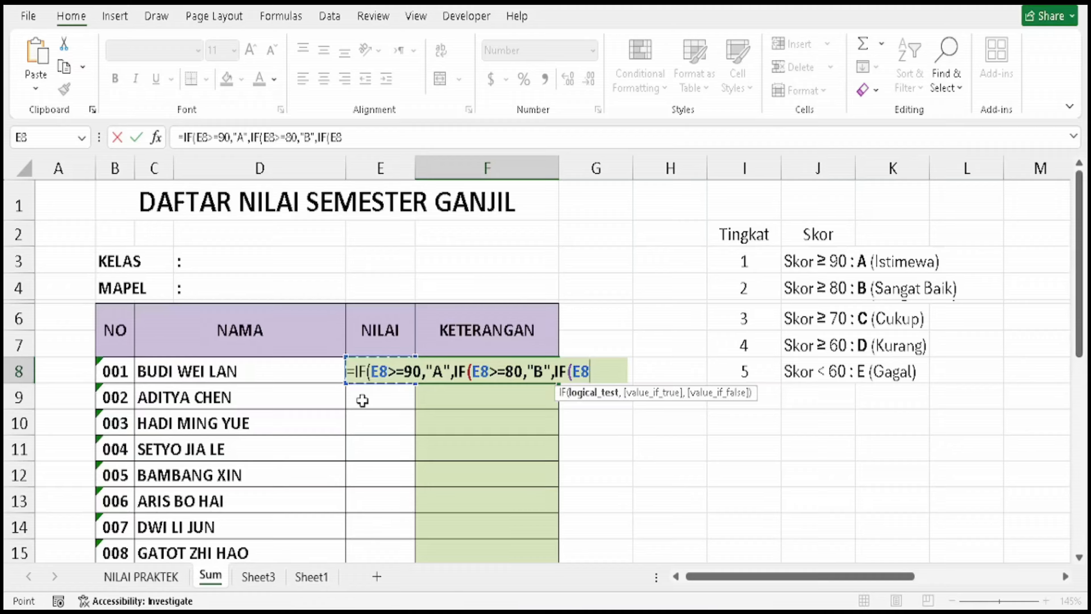
pyautogui.write('>=7')
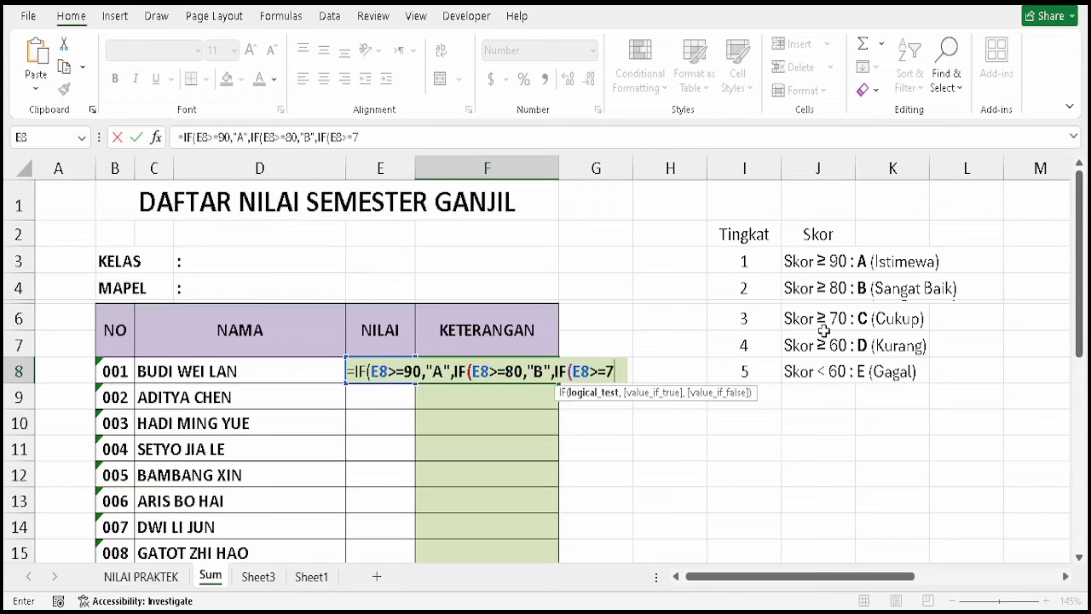
pyautogui.write('0,')
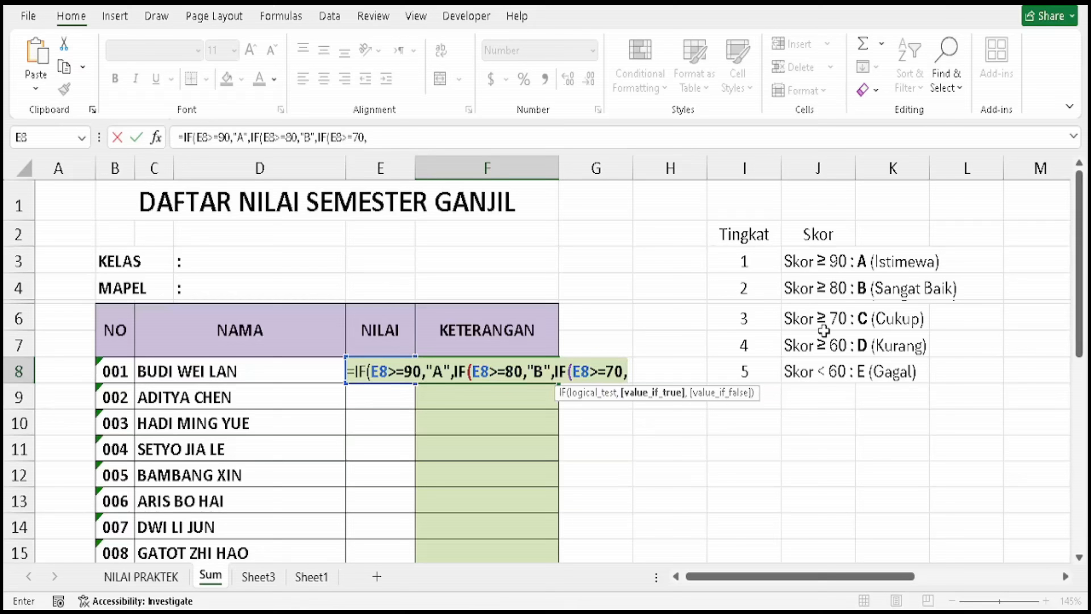
pyautogui.write('"')
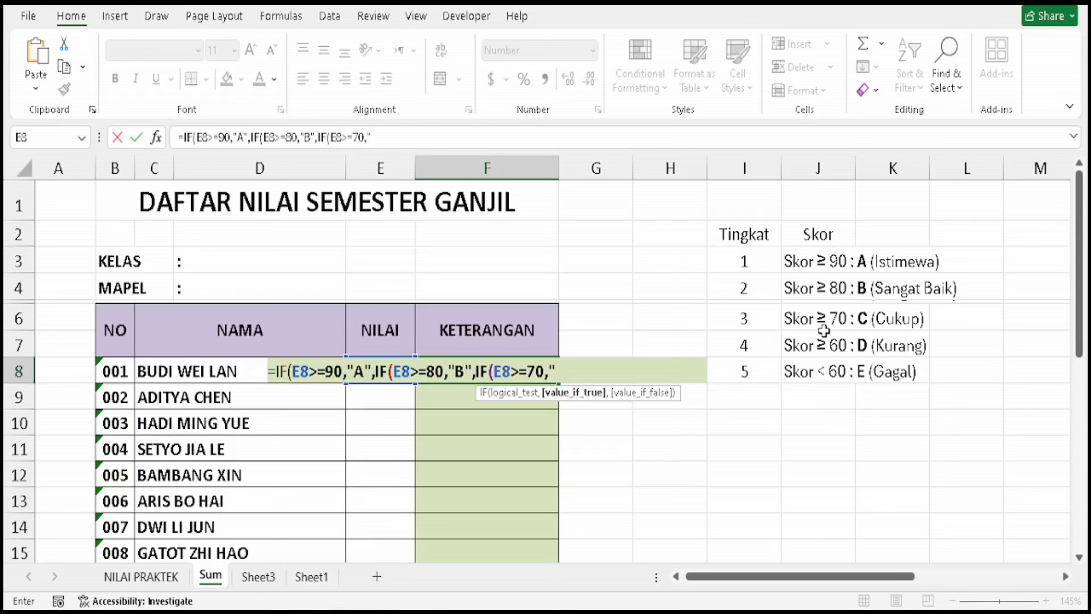
pyautogui.write('C",')
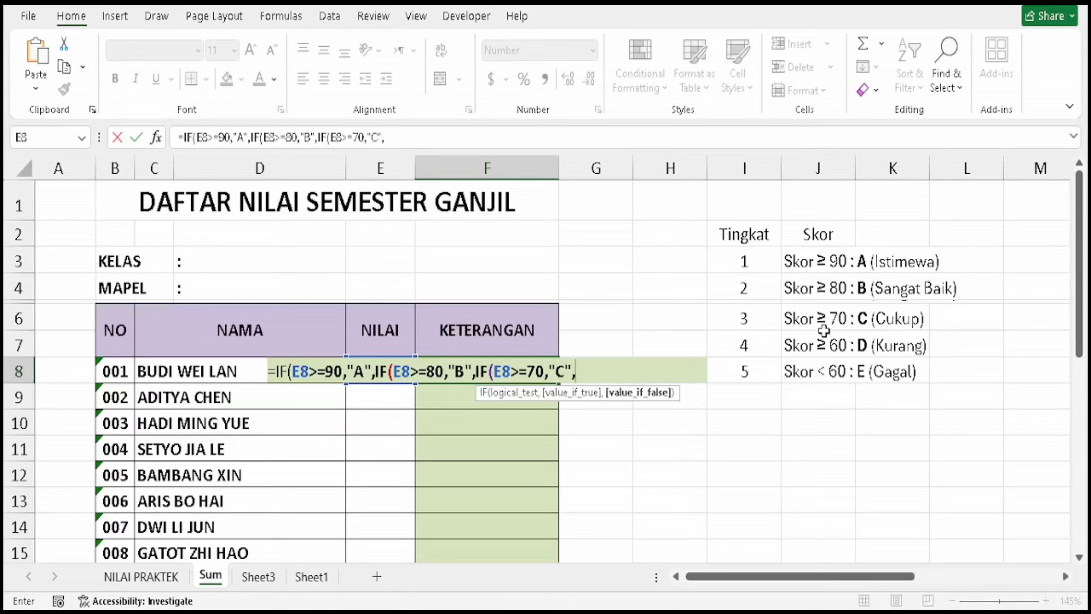
# - Nest a fourth IF in the F8 formula that returns "D" when E8>=60
pyautogui.write('if')
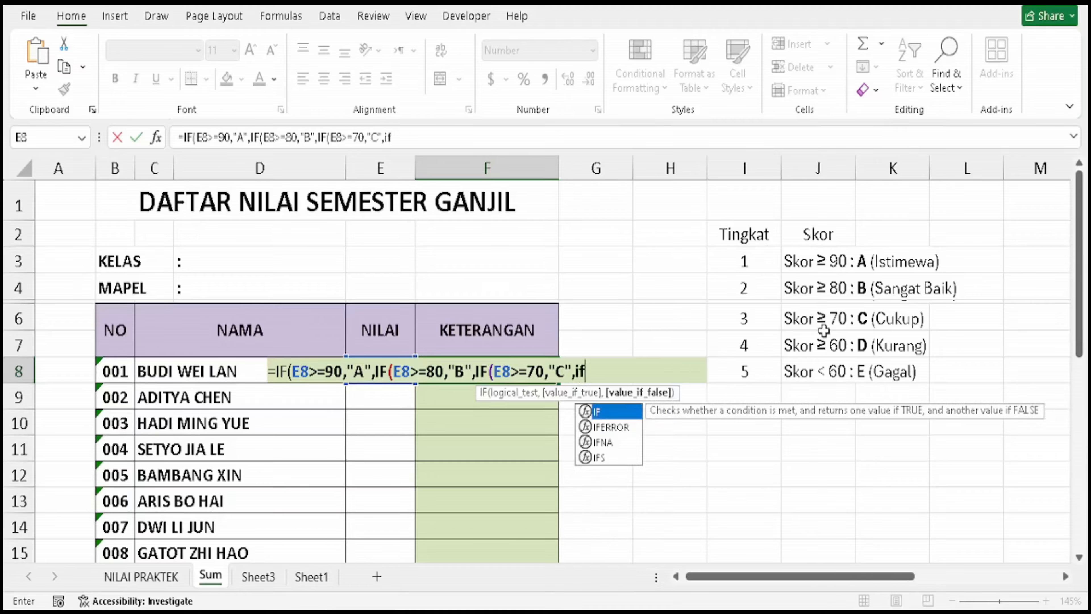
pyautogui.press('Tab')
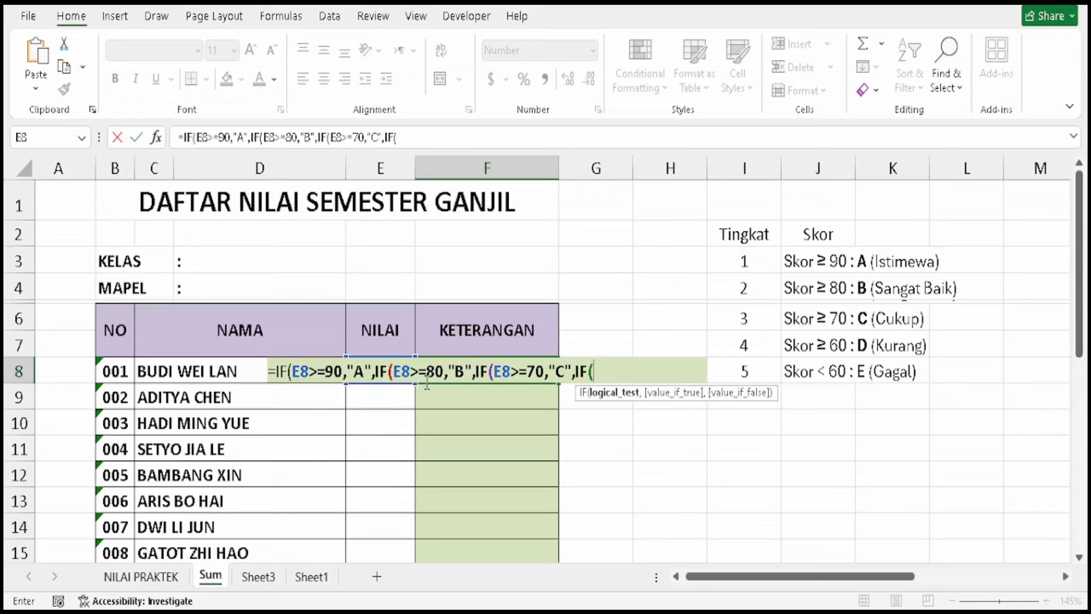
pyautogui.click(370, 400)
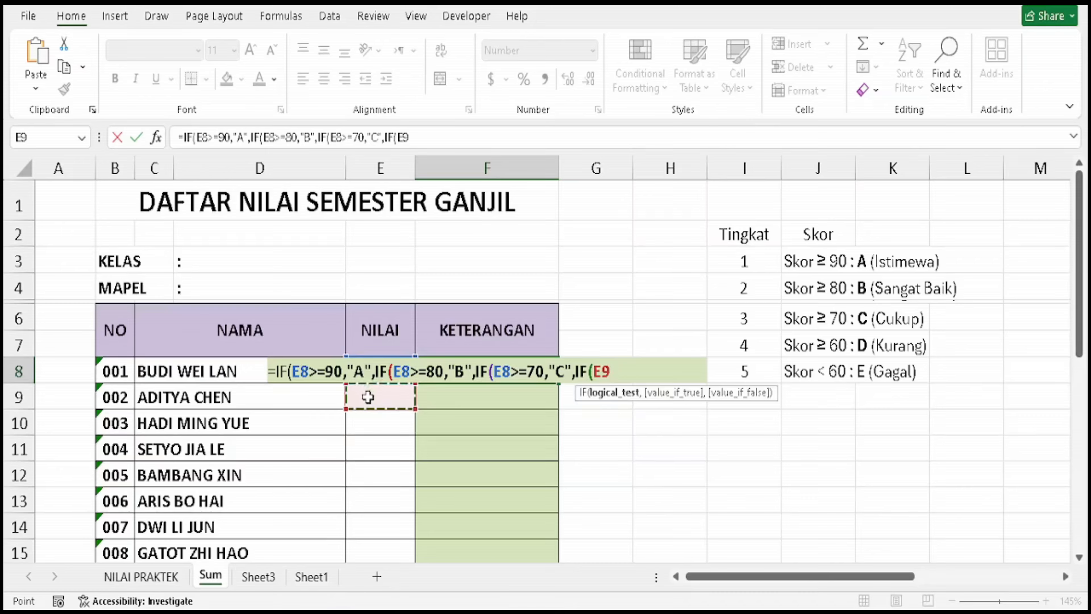
pyautogui.press('Up')
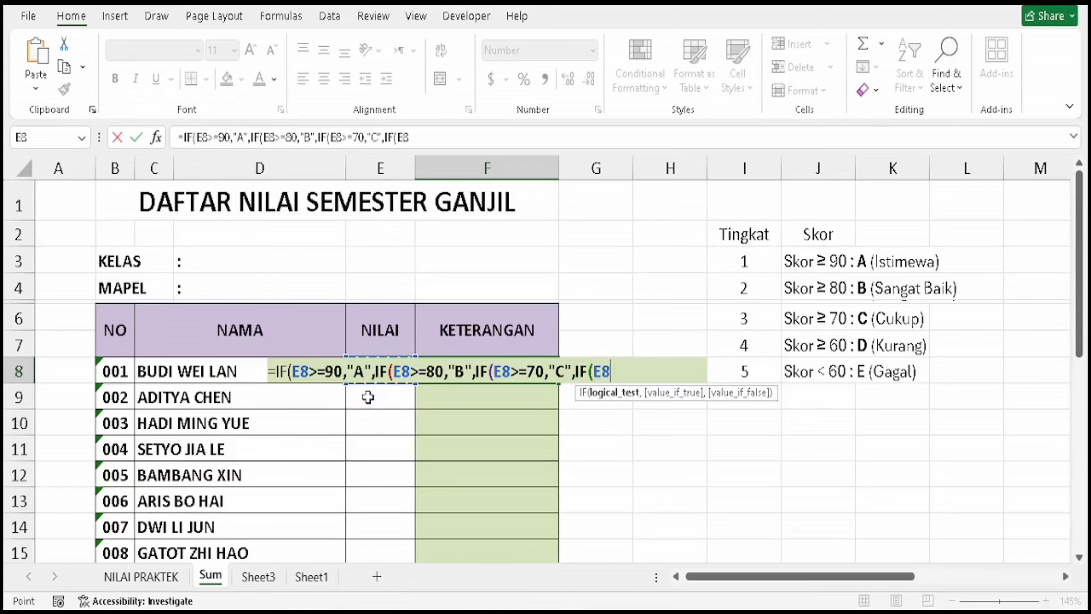
pyautogui.write('>=60,')
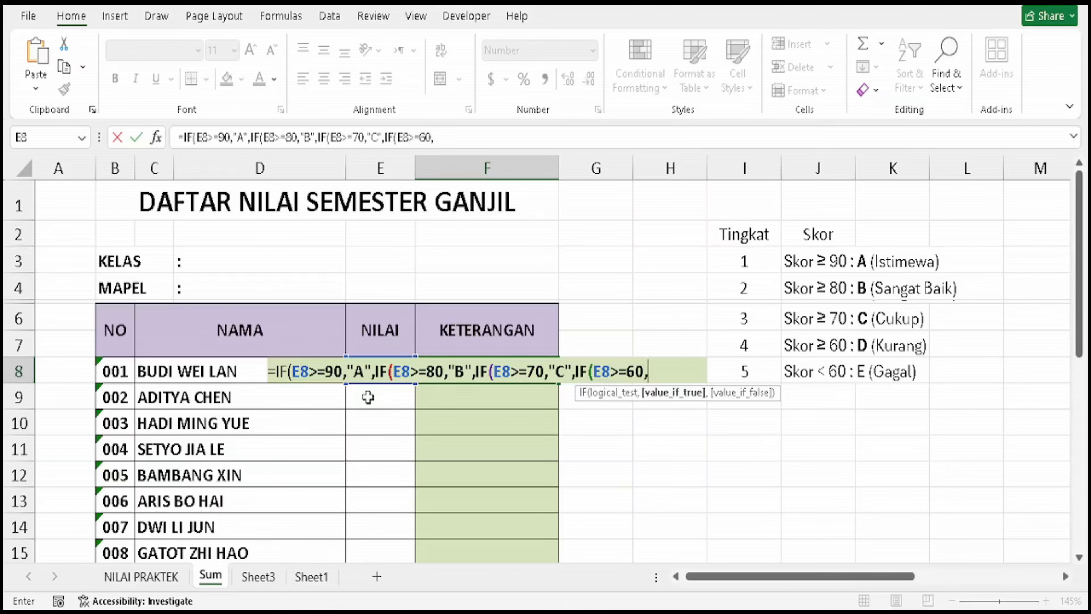
pyautogui.write('"D",')
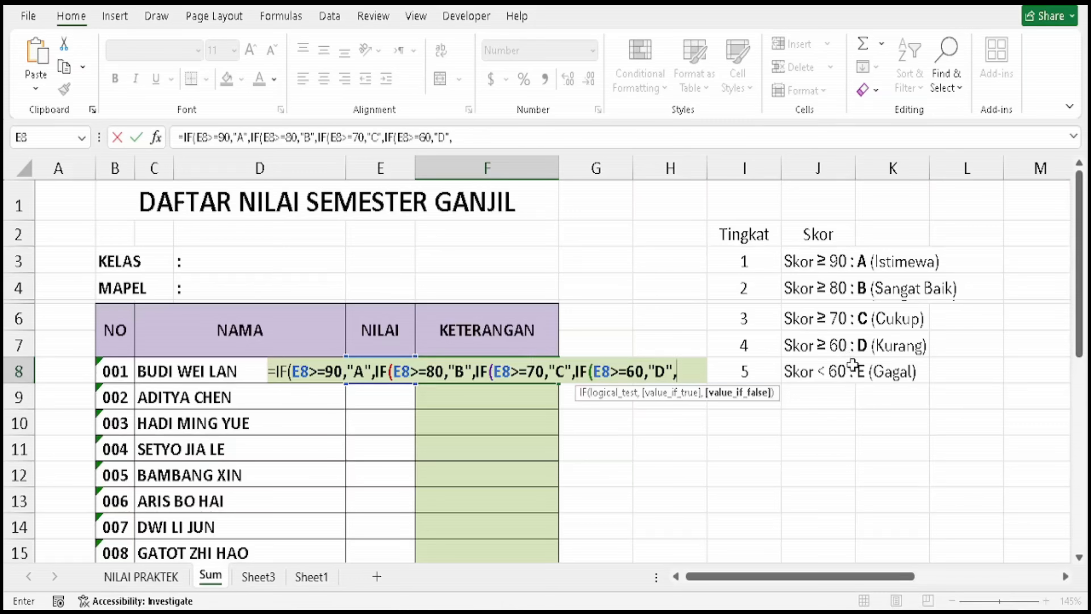
# - Finish the F8 formula with "E" as the fallback result, close all four IF functions and commit it
pyautogui.write('"E")')
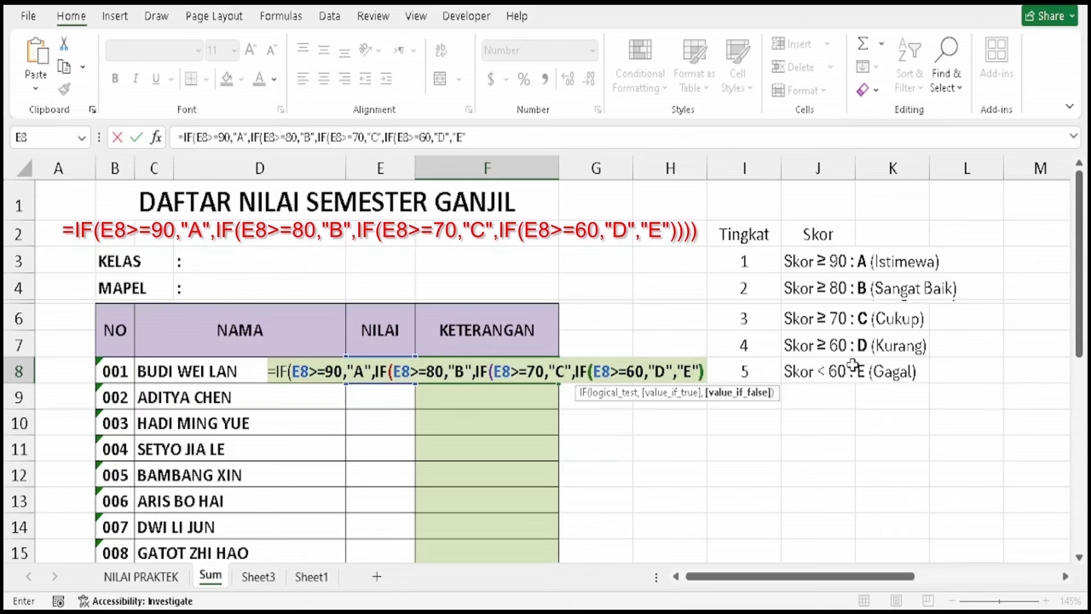
pyautogui.write(')')
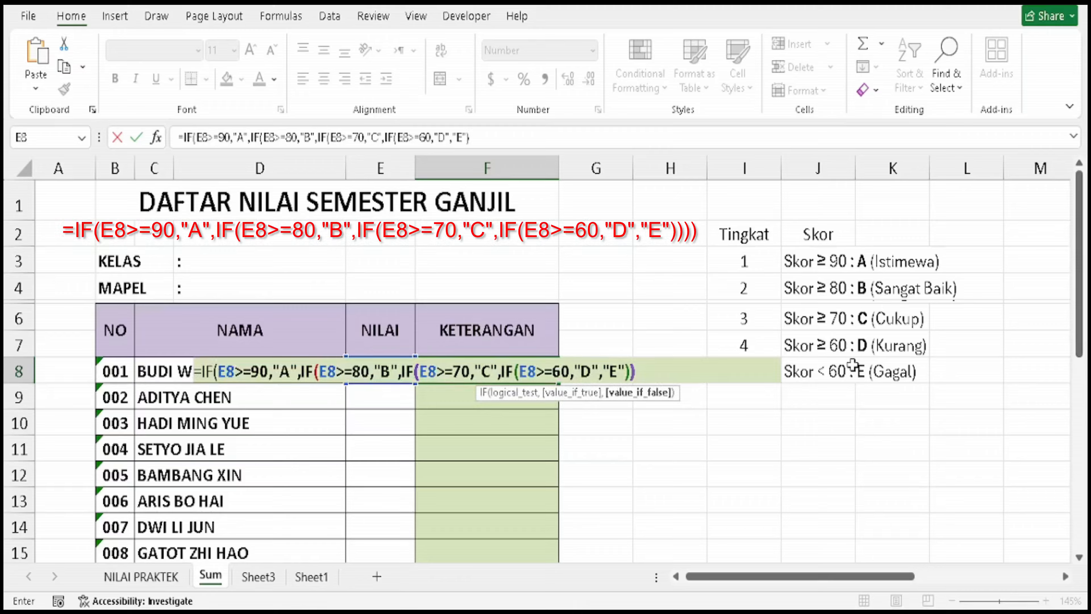
pyautogui.write('))')
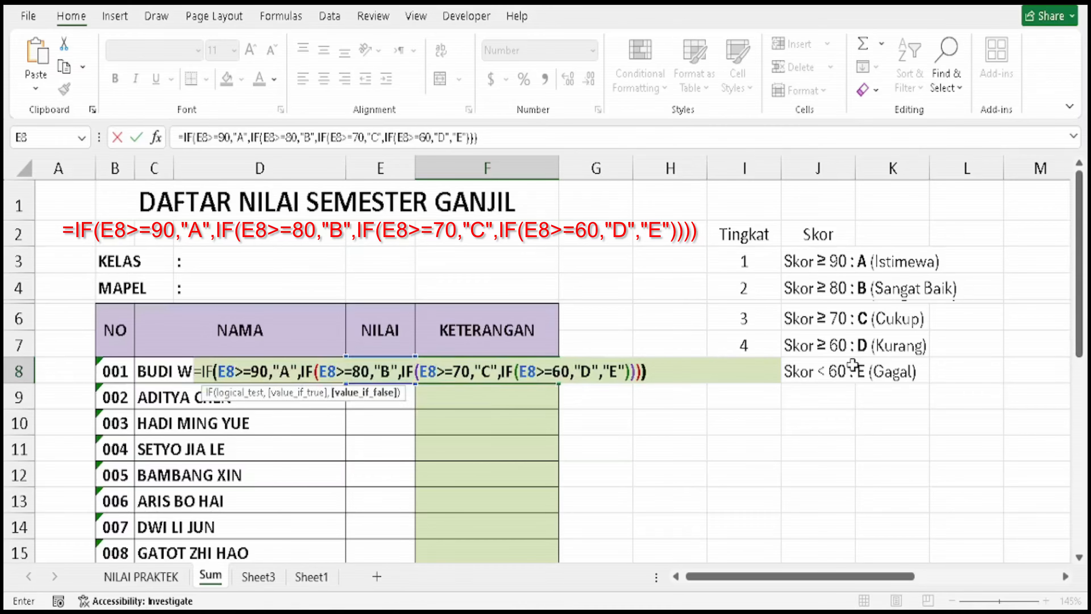
pyautogui.write(')')
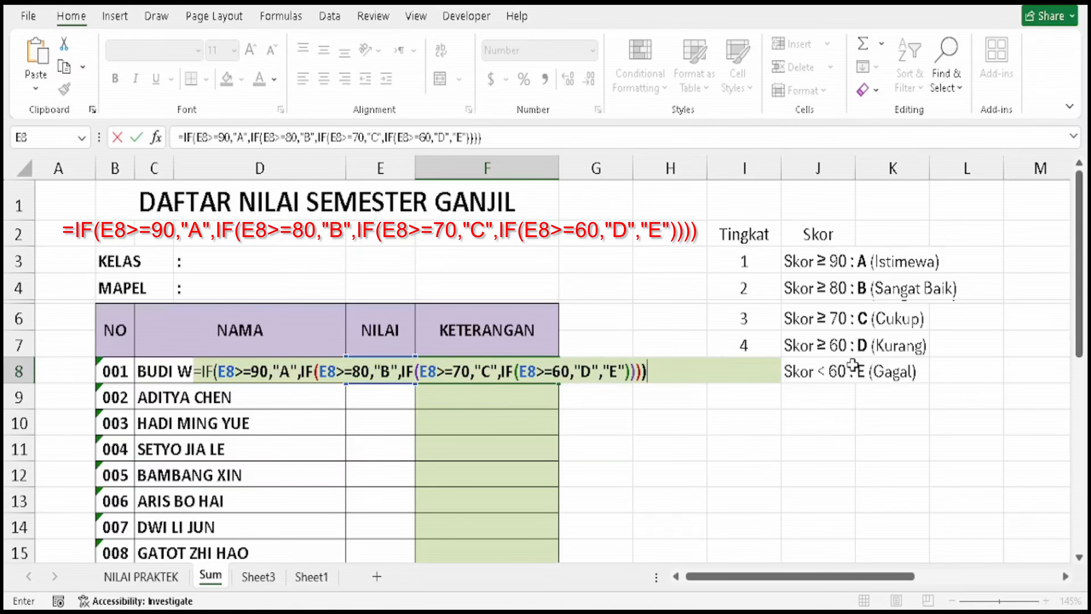
pyautogui.press('Return')
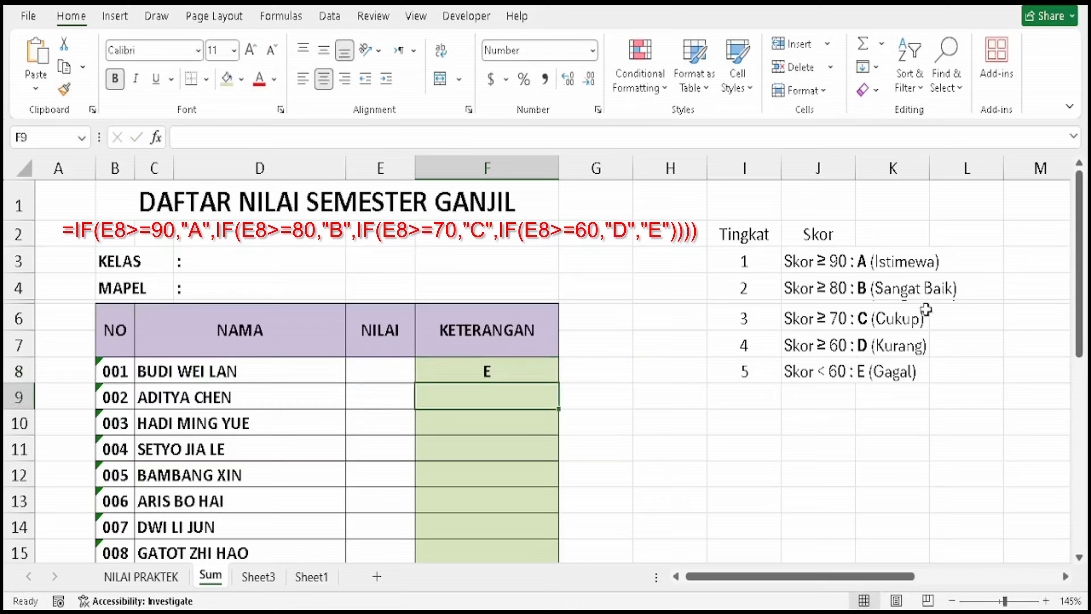
# - Test the F8 grade formula by entering 90 and then 80 as the first student's score in E8
pyautogui.click(381, 372)
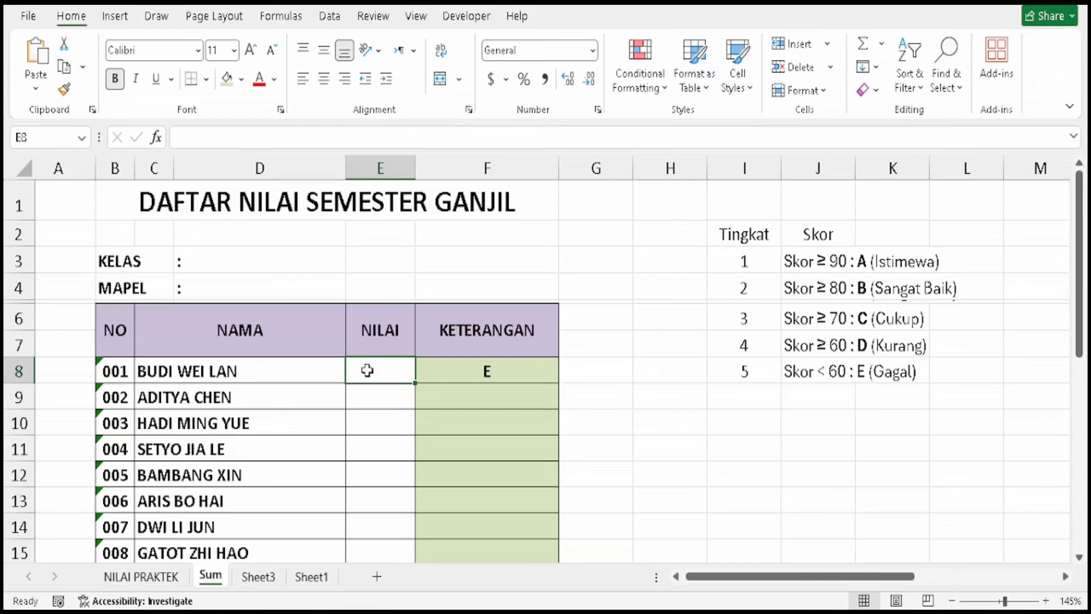
pyautogui.write('90')
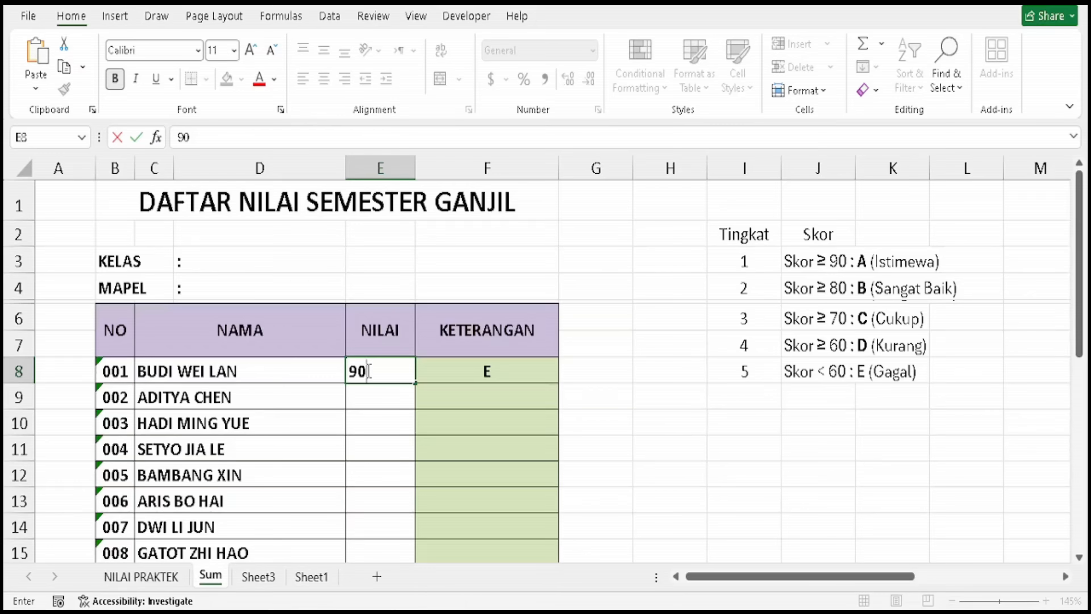
pyautogui.press('Return')
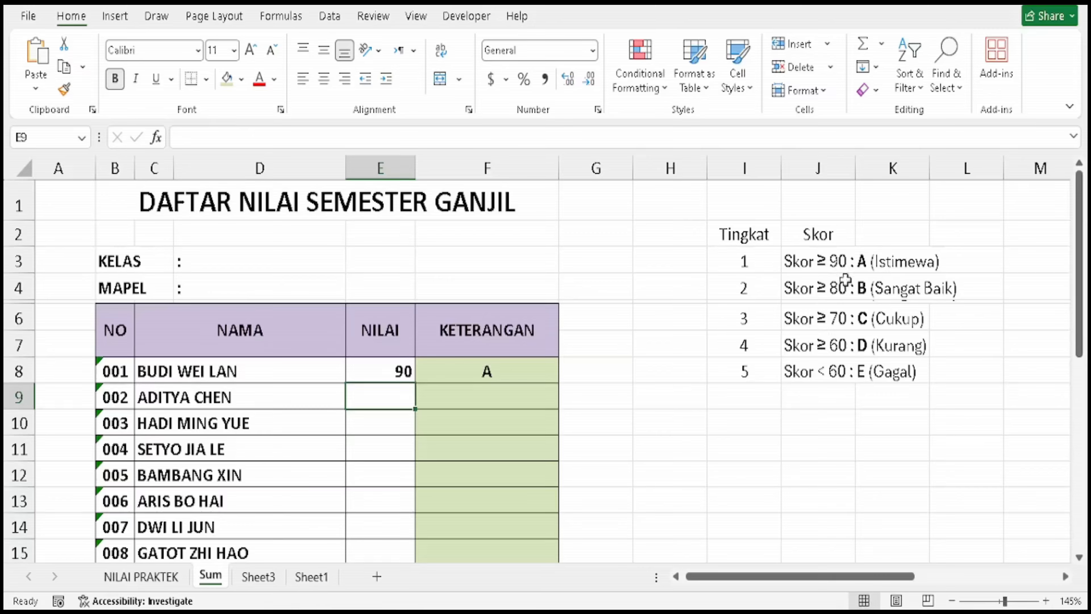
pyautogui.click(384, 371)
pyautogui.write('80')
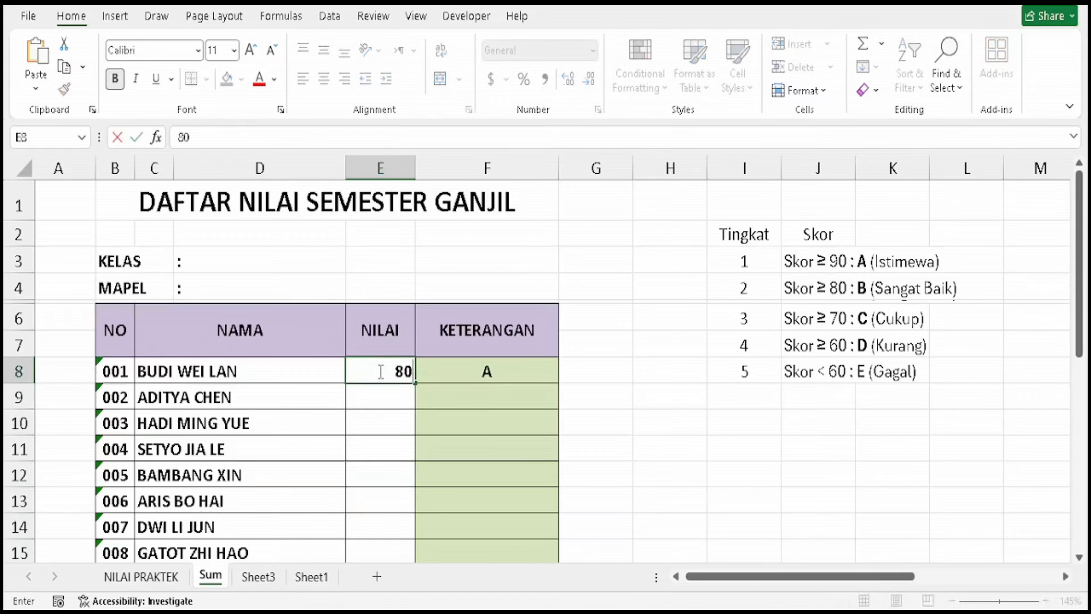
pyautogui.press('Return')
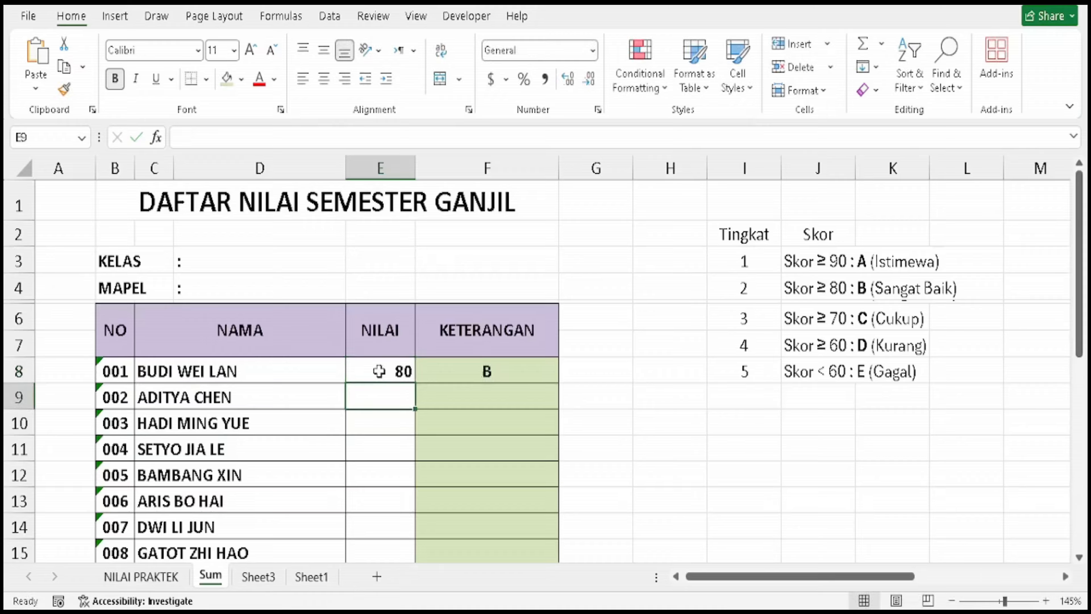
# - Test the F8 grade formula further by entering 85 and then 50 in E8
pyautogui.click(379, 370)
pyautogui.write('85')
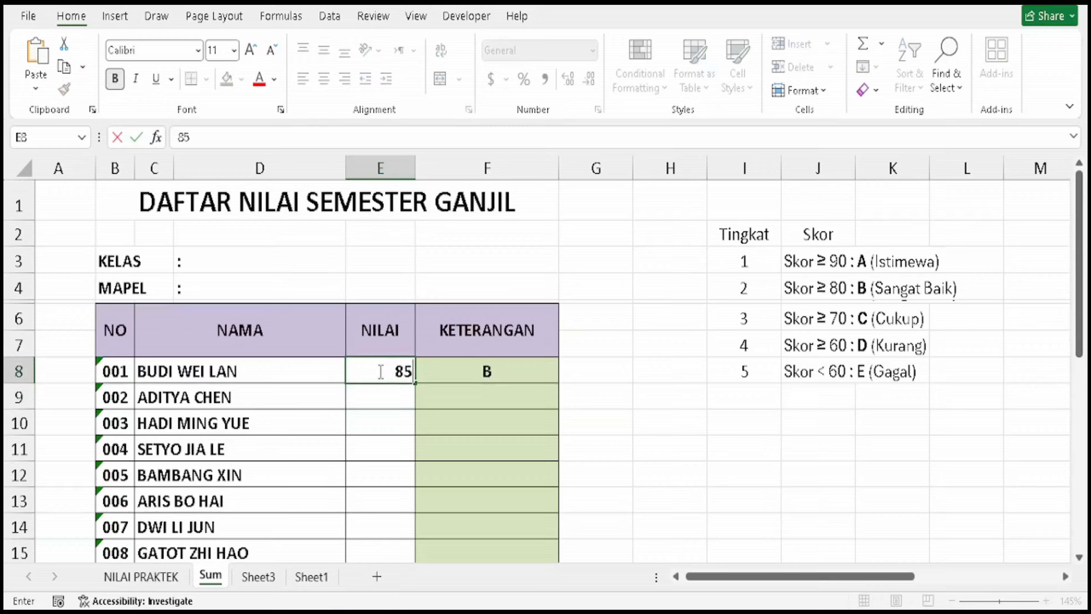
pyautogui.press('Return')
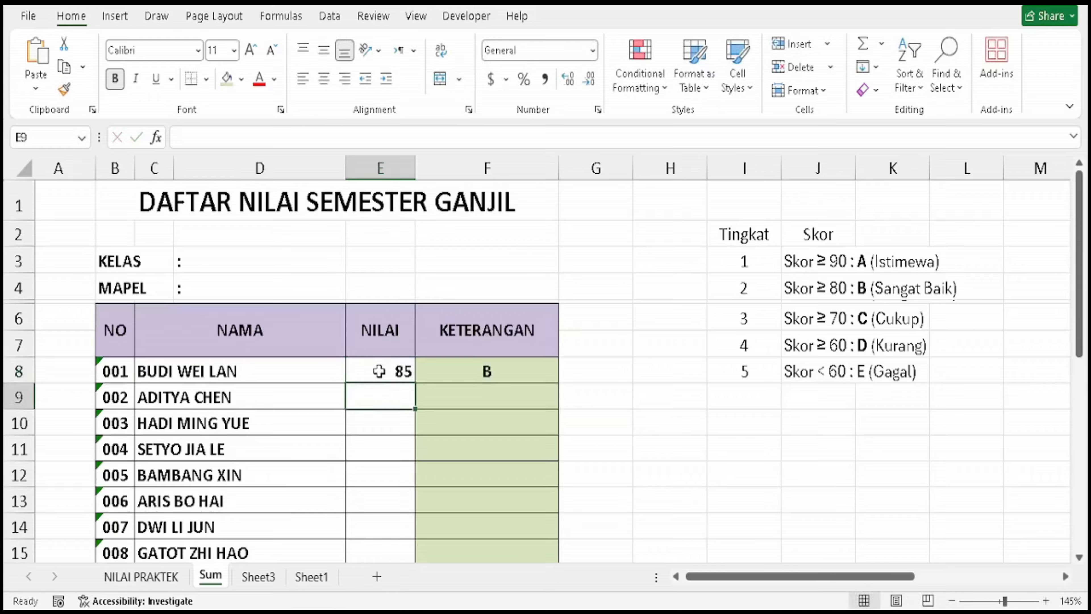
pyautogui.click(379, 371)
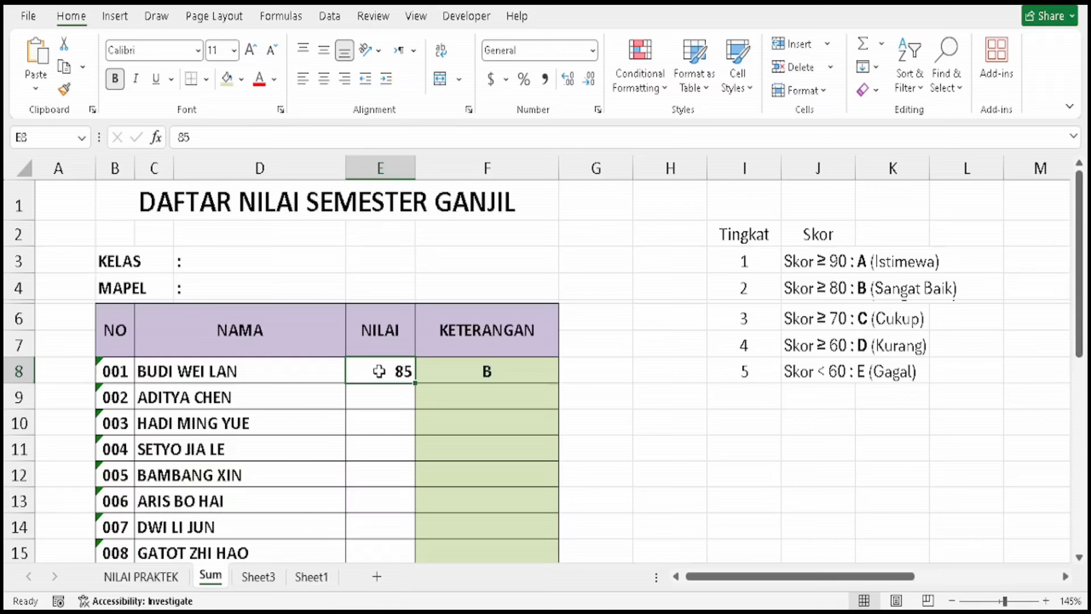
pyautogui.write('50')
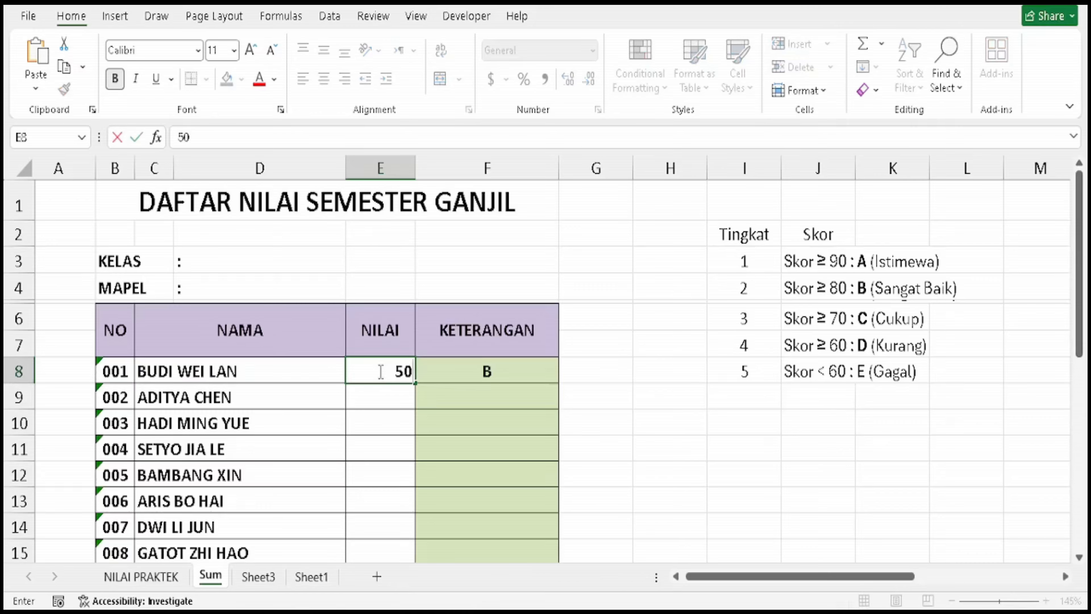
pyautogui.press('Return')
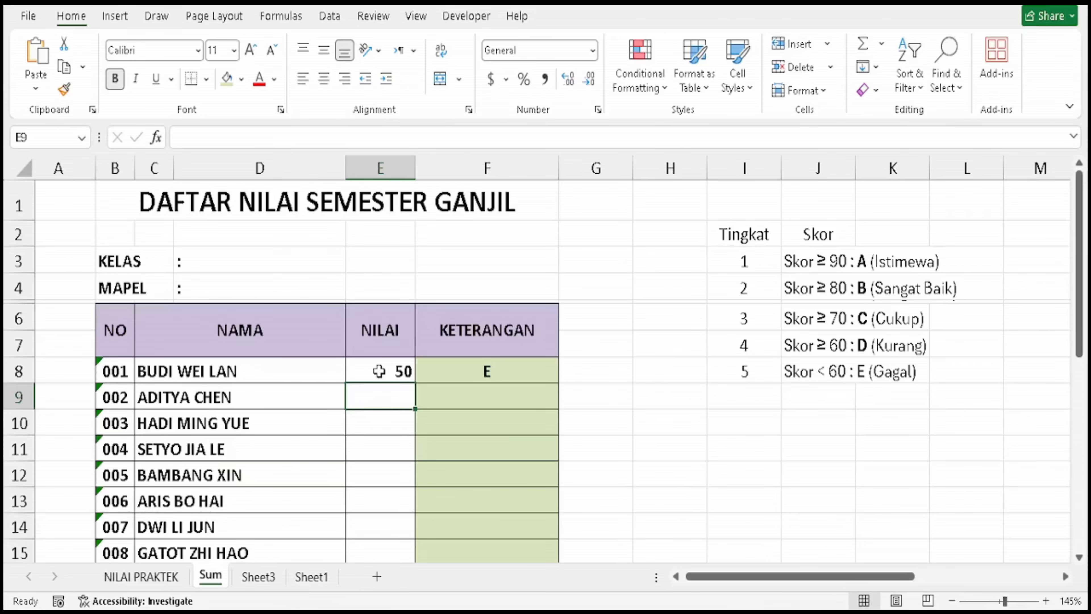
# - Copy the full nested IF formula text from F8 and paste it unchanged into G8
pyautogui.click(470, 373)
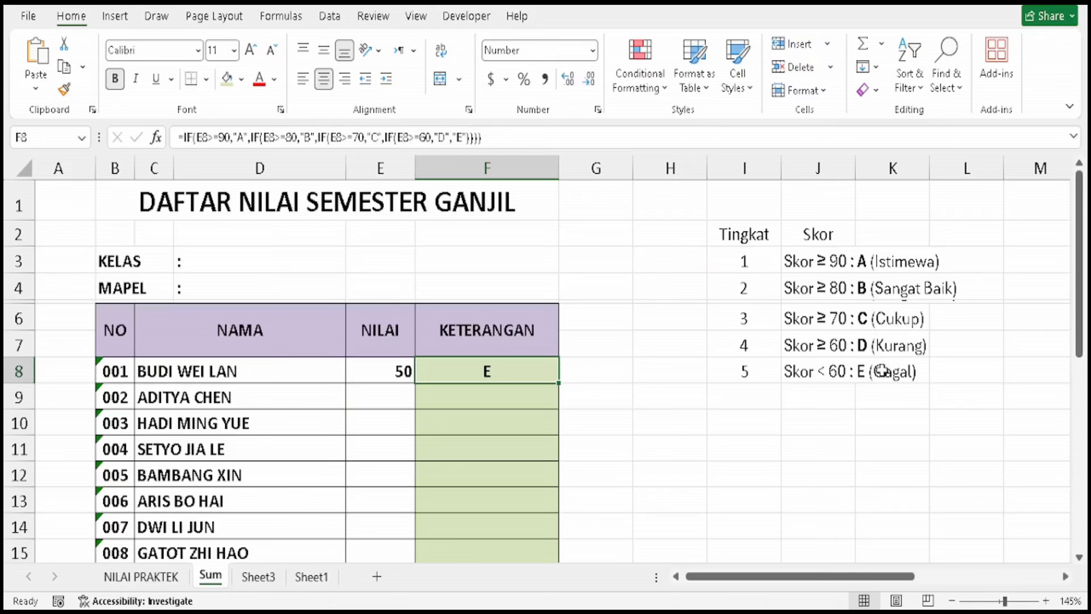
pyautogui.click(587, 370)
pyautogui.click(525, 373)
pyautogui.doubleClick(506, 369)
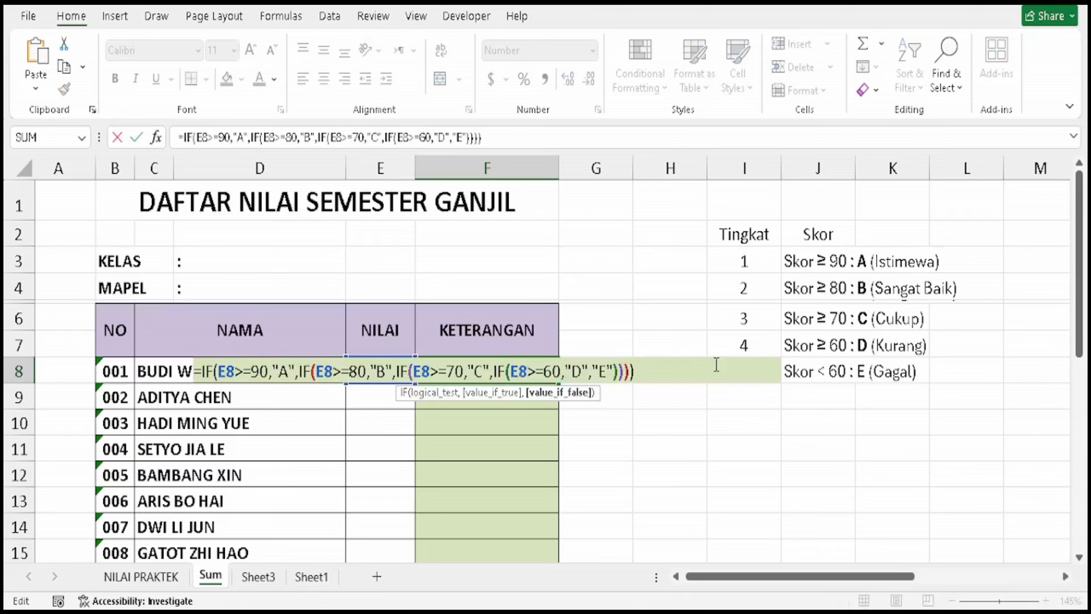
pyautogui.moveTo(682, 366); pyautogui.dragTo(134, 370)
pyautogui.hotkey('ctrl', 'c')
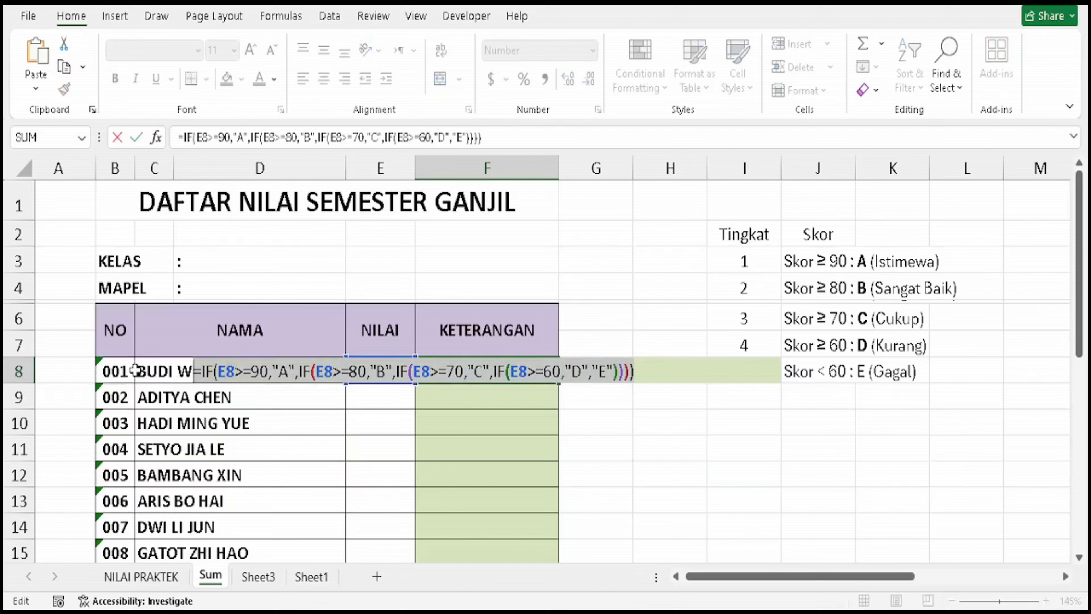
pyautogui.press('Return')
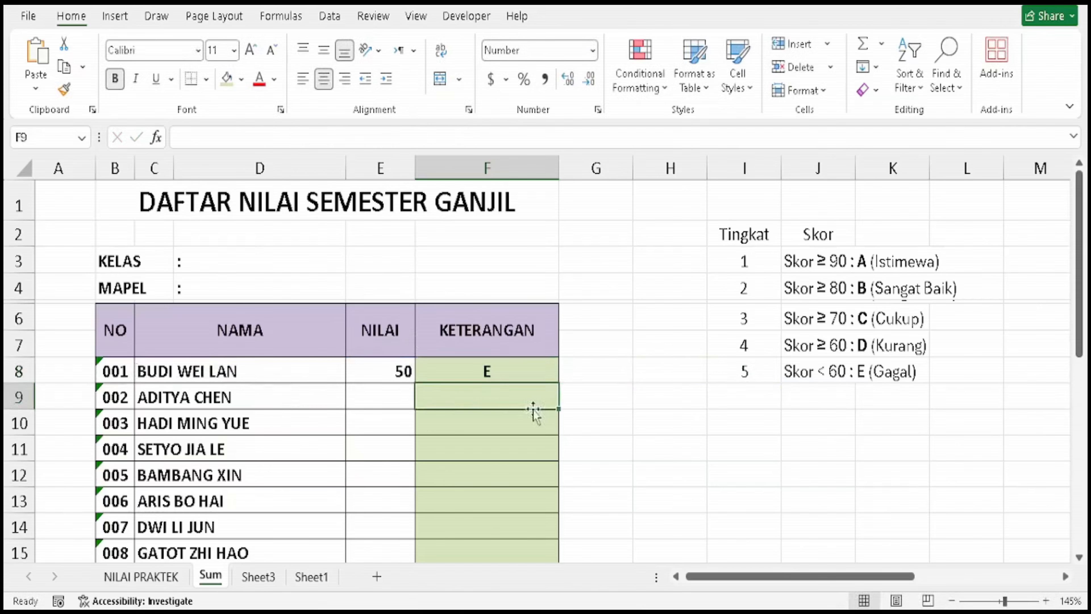
pyautogui.click(599, 362)
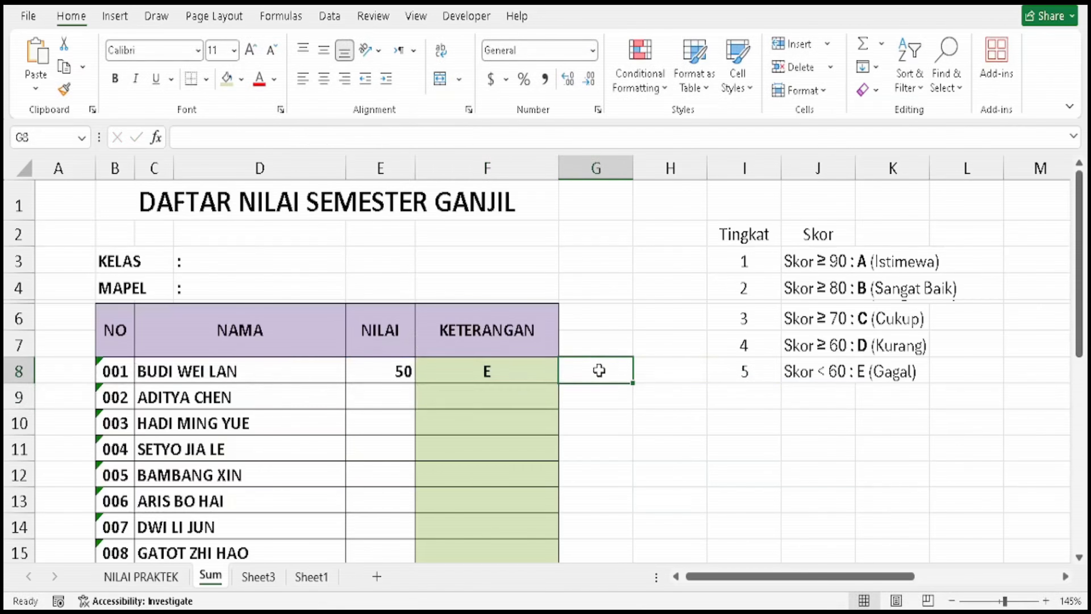
pyautogui.doubleClick(600, 370)
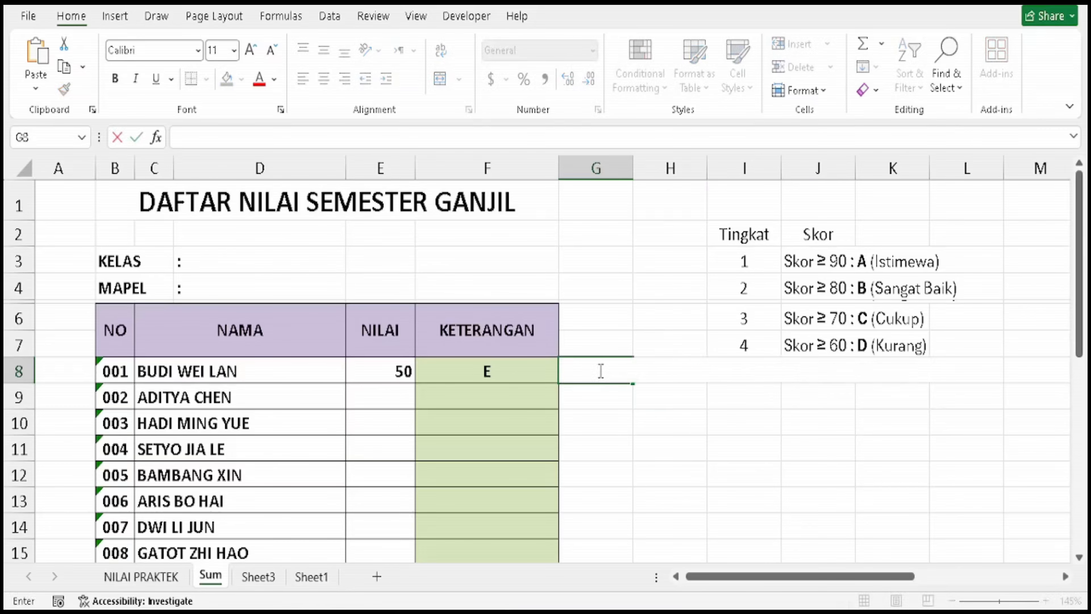
pyautogui.hotkey('ctrl', 'v')
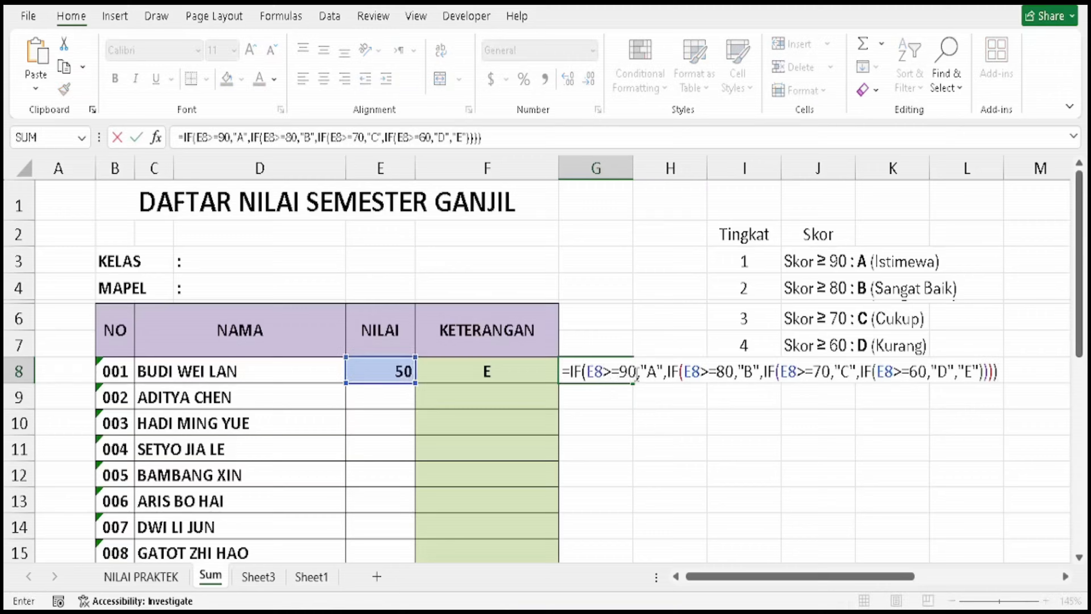
# - In the G8 formula, replace the result "A" with "Istimewa" and "B" with "Sangat Baik"
pyautogui.doubleClick(651, 372)
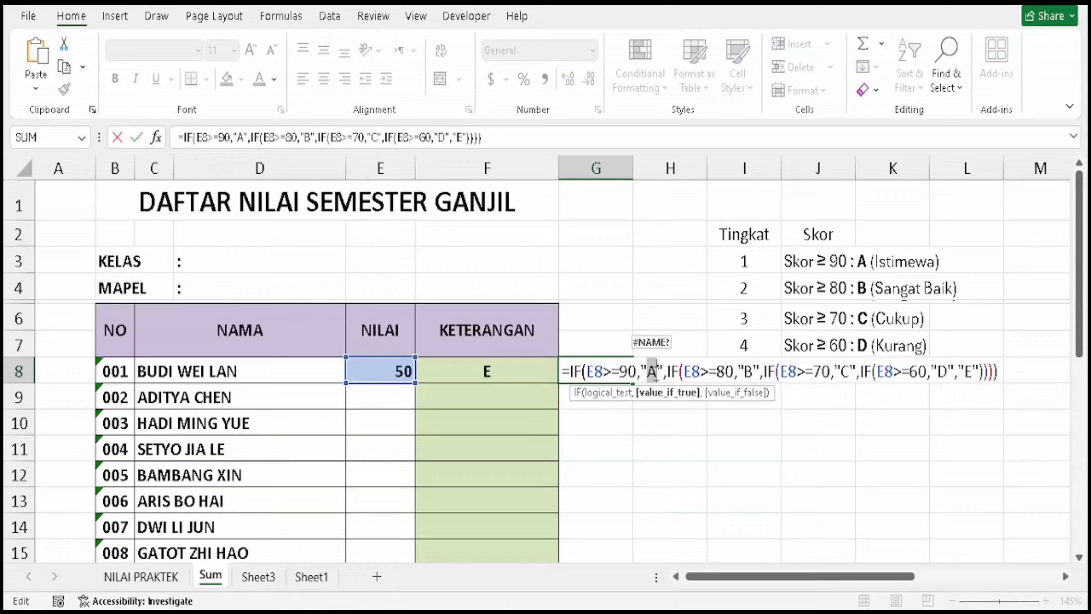
pyautogui.write('Isti')
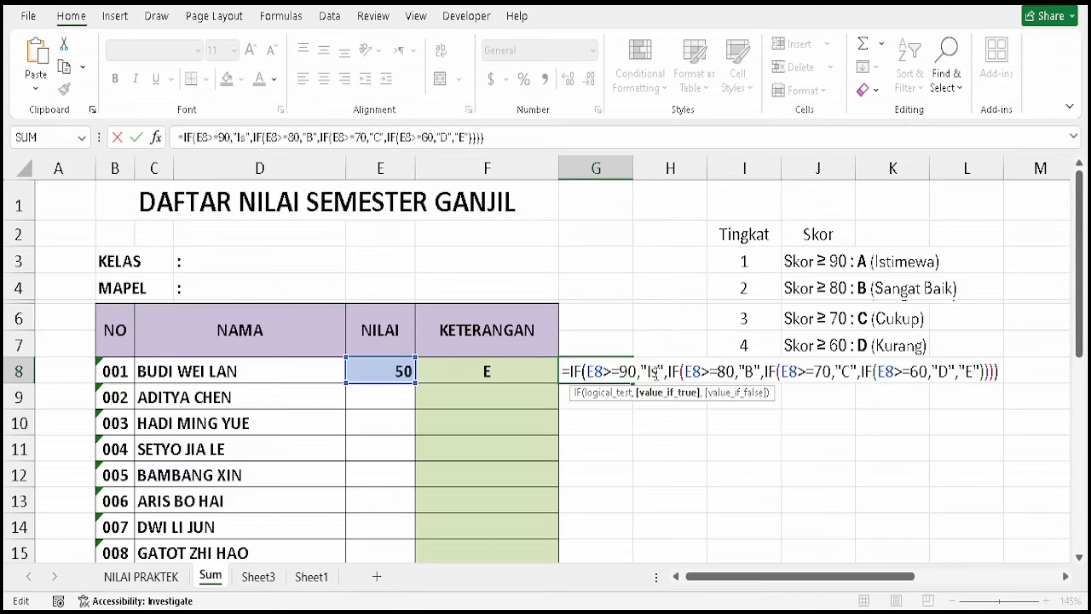
pyautogui.write('mewa')
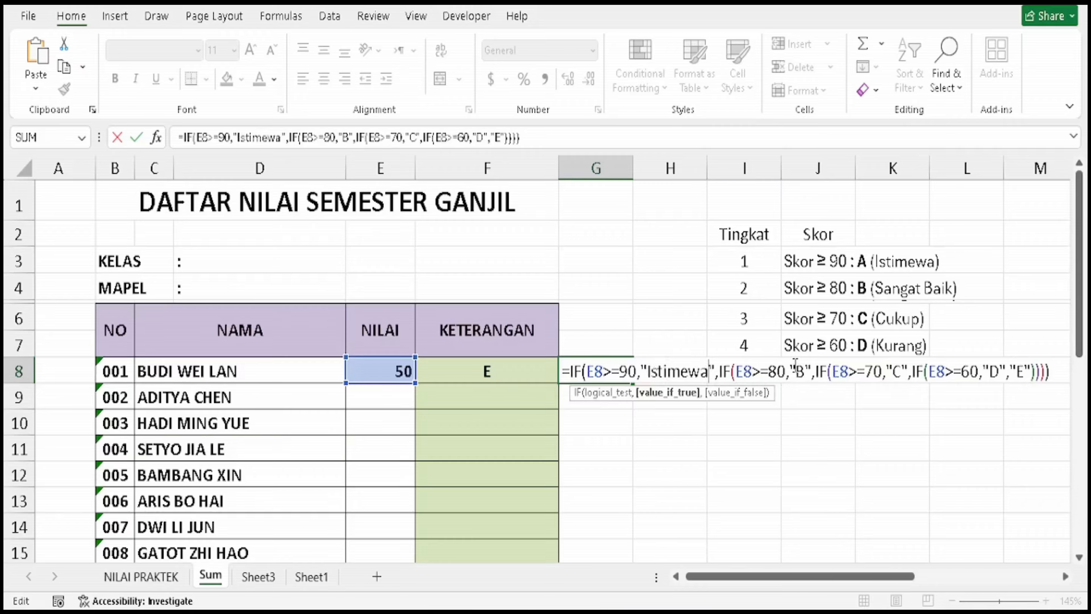
pyautogui.moveTo(796, 369); pyautogui.dragTo(808, 372)
pyautogui.write('Sangat')
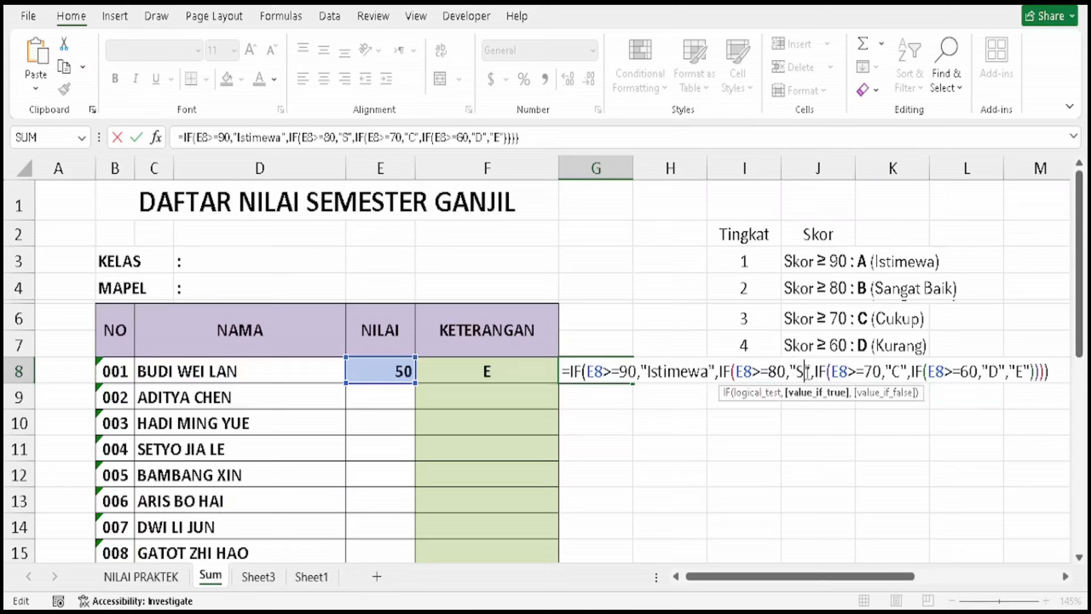
pyautogui.write(' Baik')
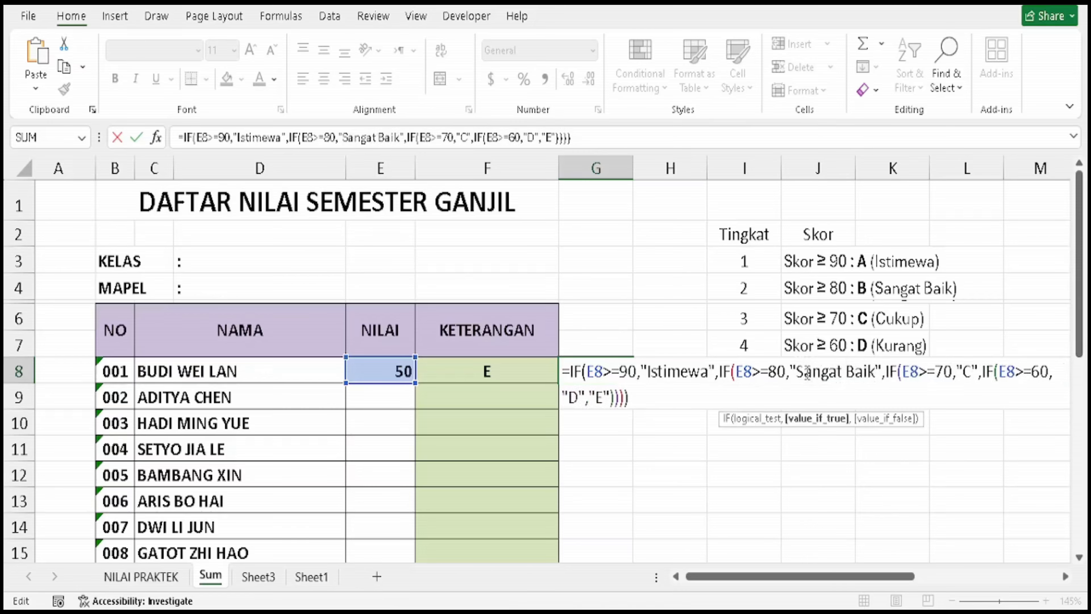
# - Replace the G8 formula's results "C", "D" and "E" with "Cukup", "Kurang" and "Gagal", and commit it
pyautogui.doubleClick(969, 372)
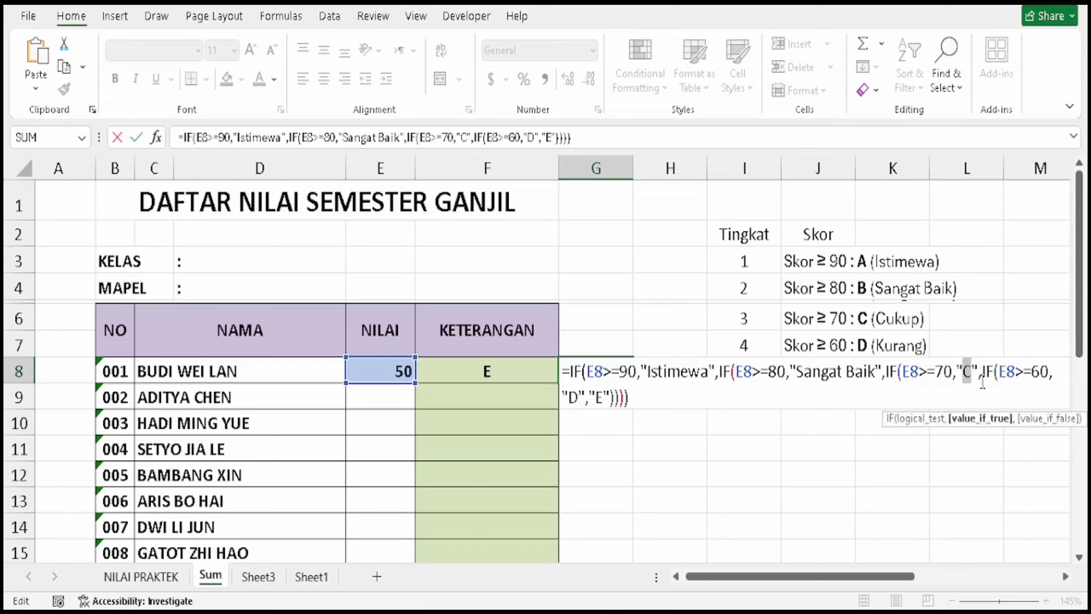
pyautogui.write('Cukup')
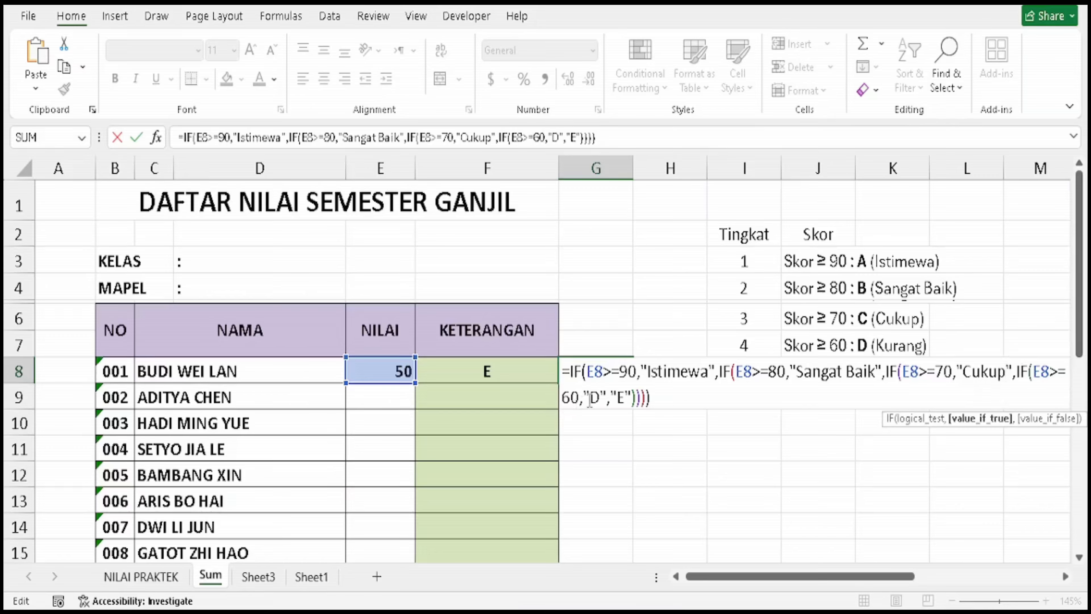
pyautogui.doubleClick(595, 398)
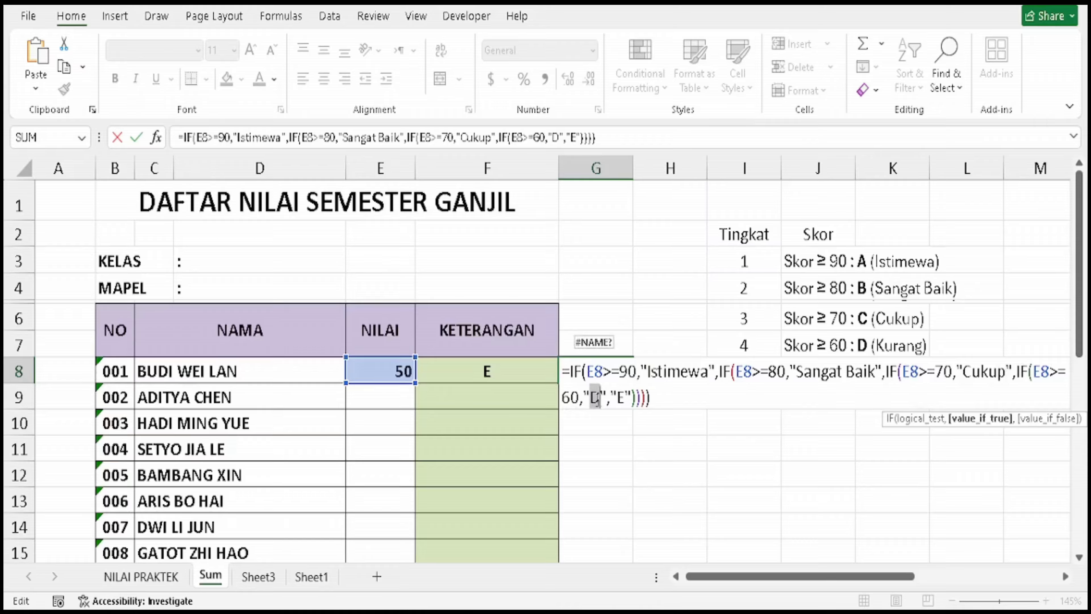
pyautogui.write('Kurang')
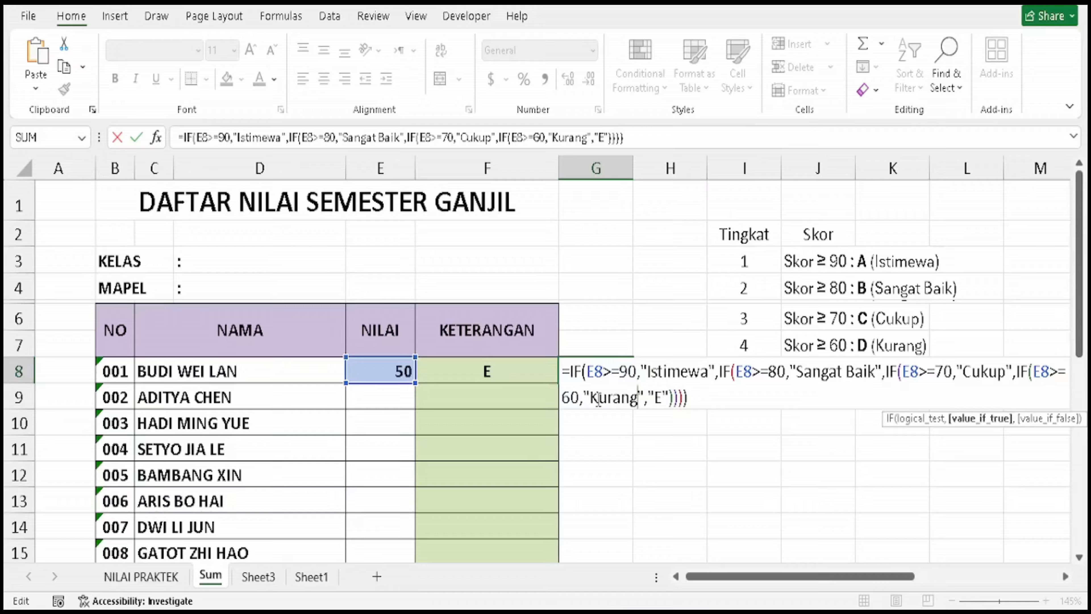
pyautogui.doubleClick(659, 399)
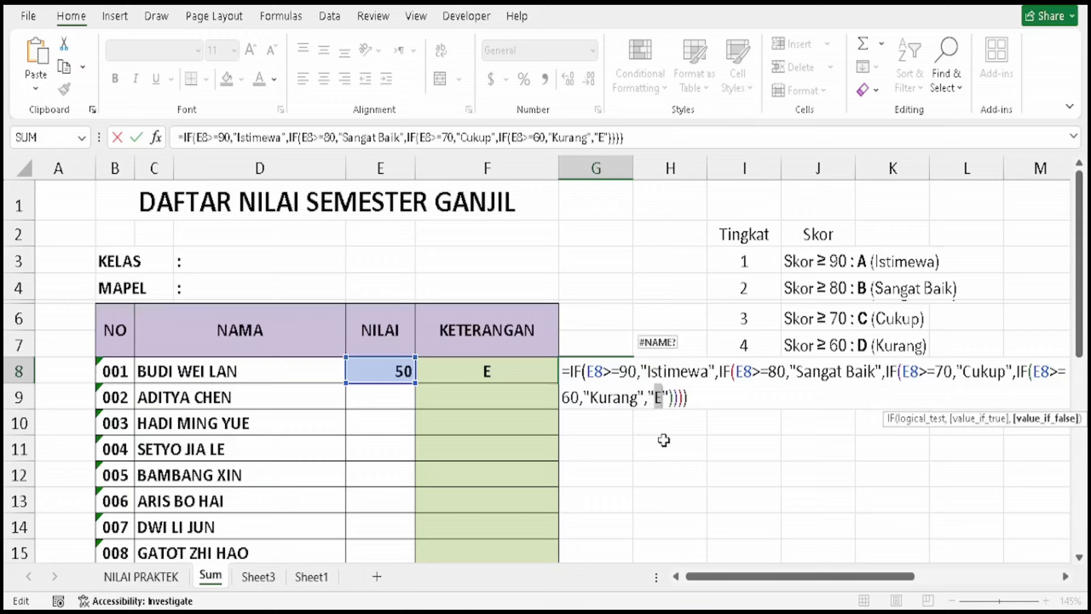
pyautogui.write('Gagal')
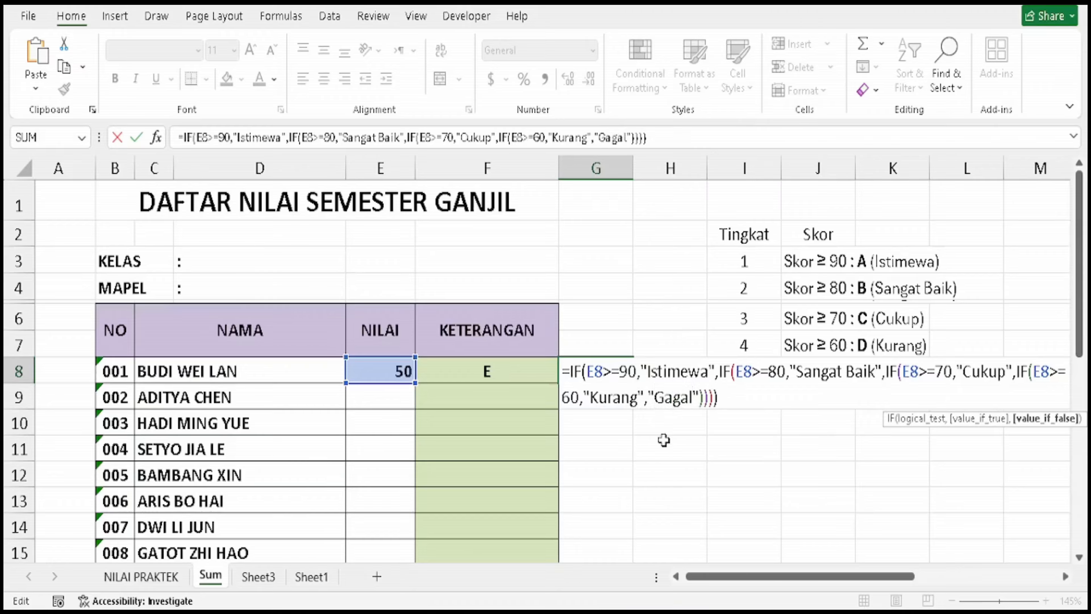
pyautogui.press('Return')
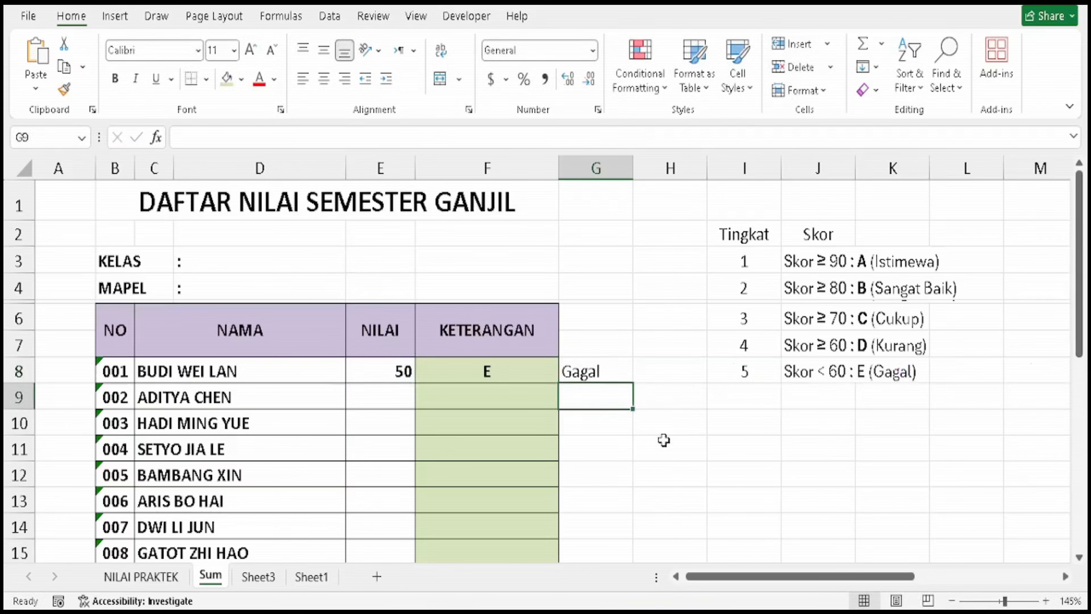
# - Compare the formulas in F8 and G8, and set the first student's score in E8 to 90
pyautogui.click(385, 371)
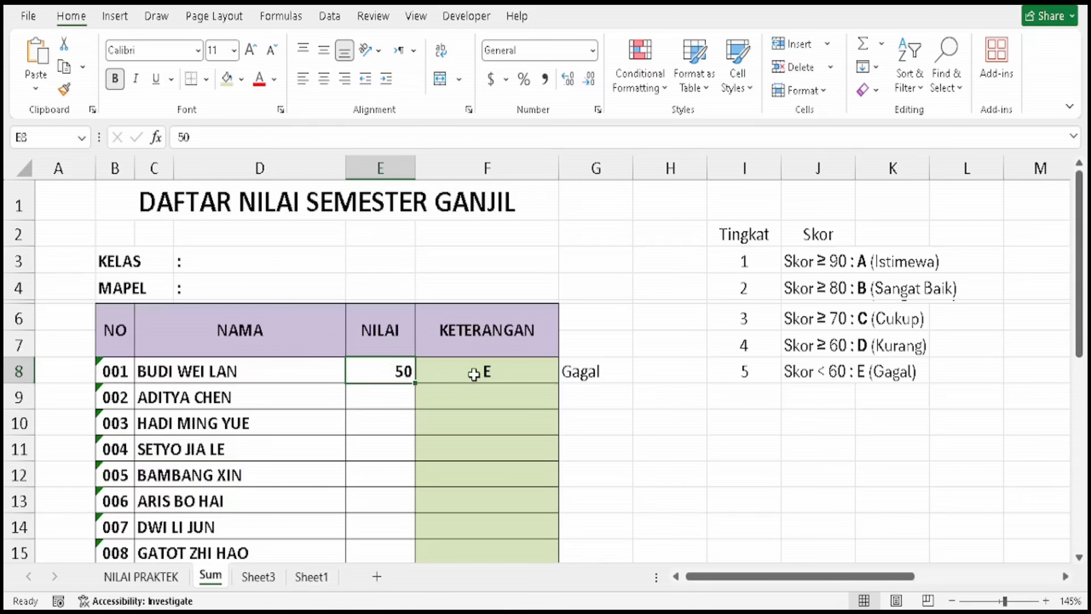
pyautogui.click(592, 371)
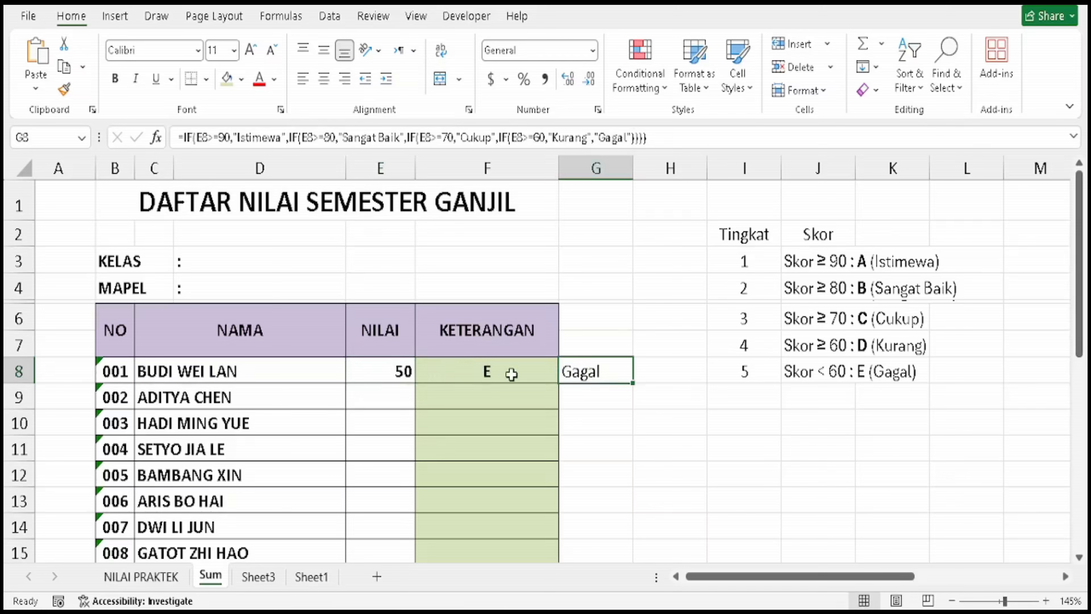
pyautogui.click(466, 372)
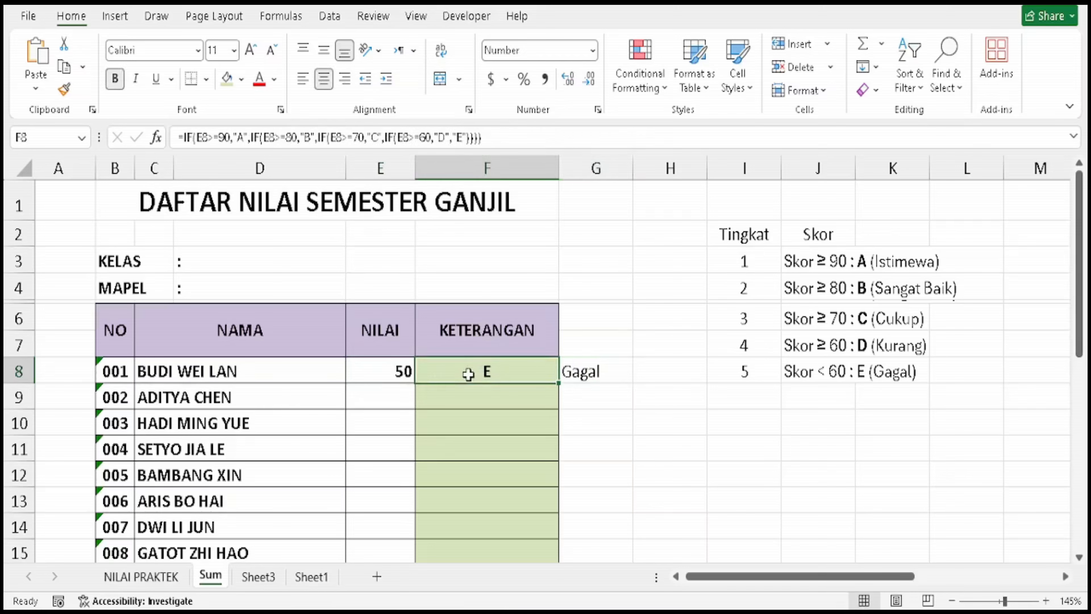
pyautogui.click(582, 374)
pyautogui.click(395, 373)
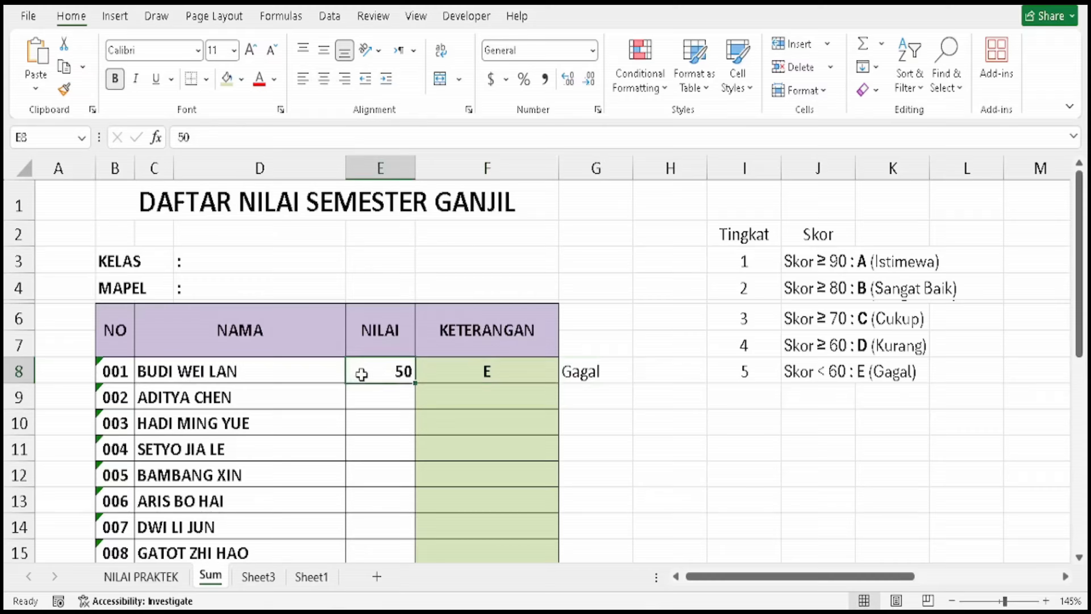
pyautogui.write('90')
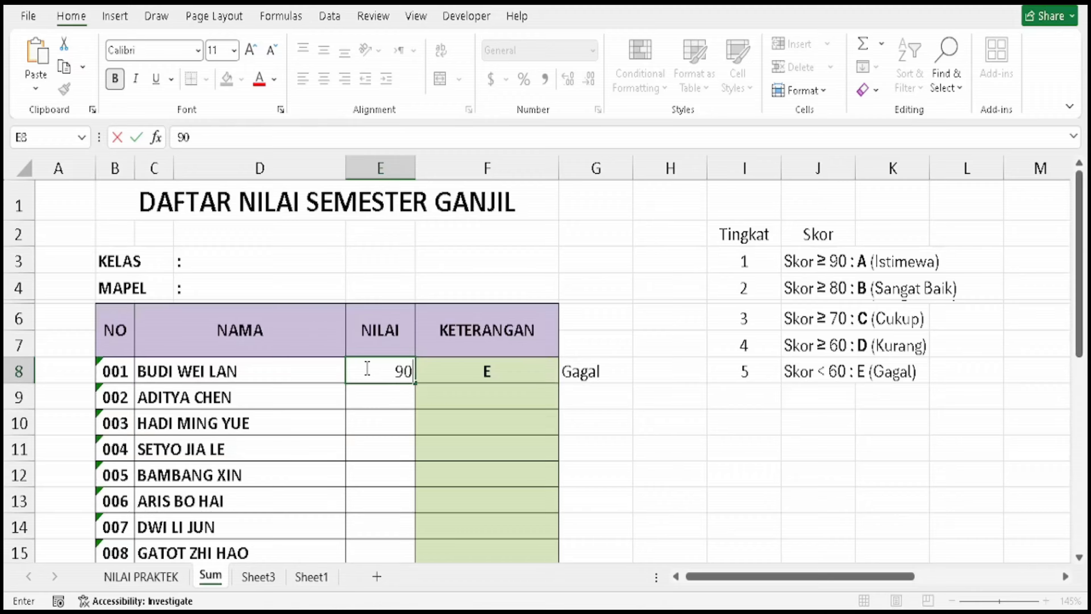
pyautogui.press('Return')
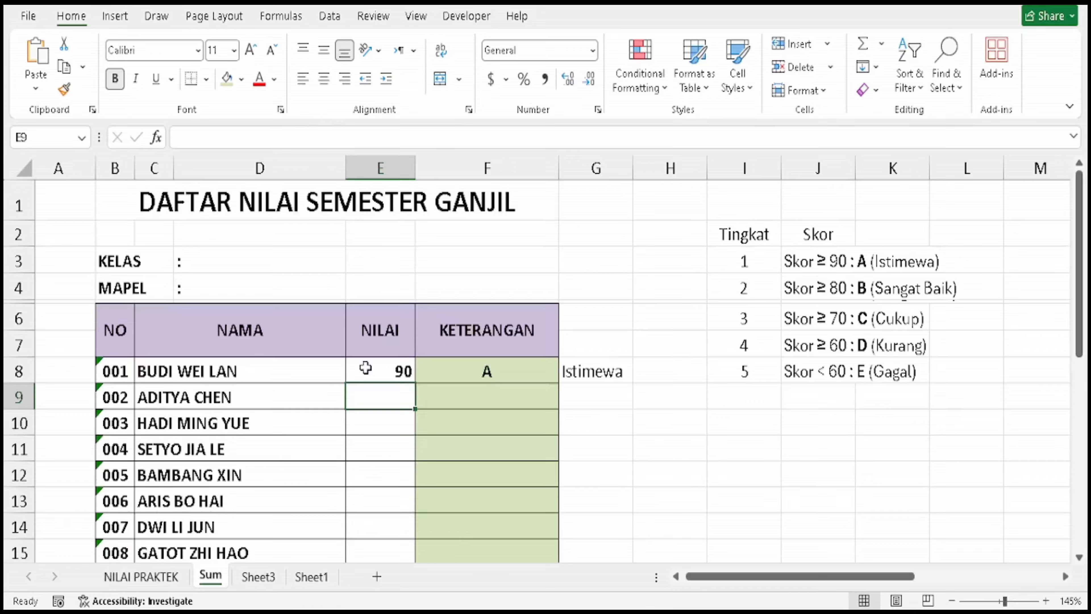
# - Fill the letter-grade formula in F8 down the KETERANGAN column to the last student in row 27
pyautogui.scroll(-4, 366, 397)
pyautogui.scroll(4, 365, 402)
pyautogui.scroll(-5, 468, 378)
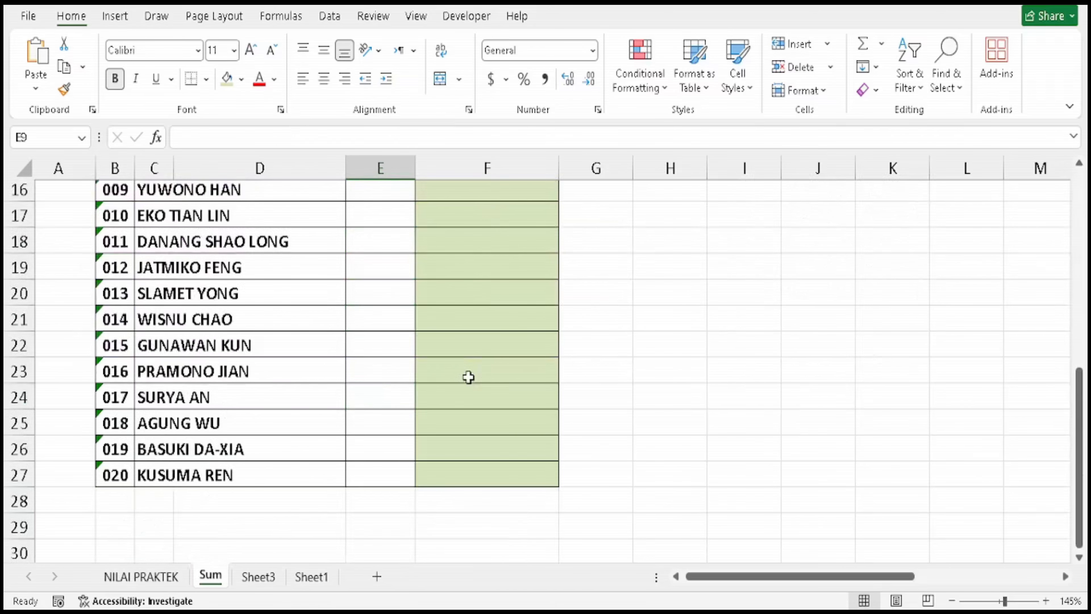
pyautogui.scroll(4, 468, 378)
pyautogui.click(490, 297)
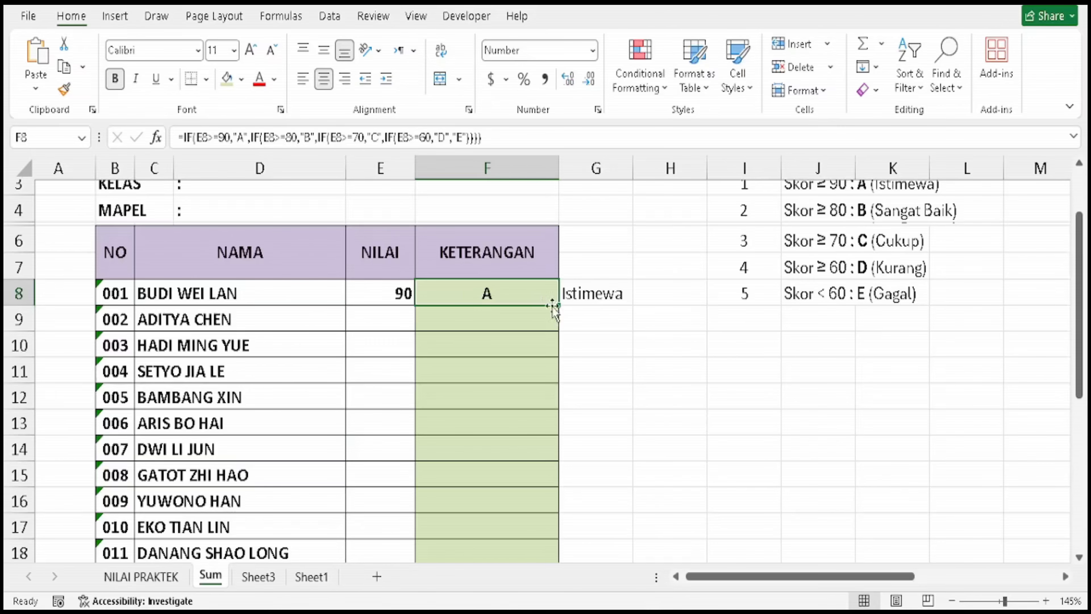
pyautogui.moveTo(557, 310); pyautogui.dragTo(565, 516)
pyautogui.scroll(5, 592, 402)
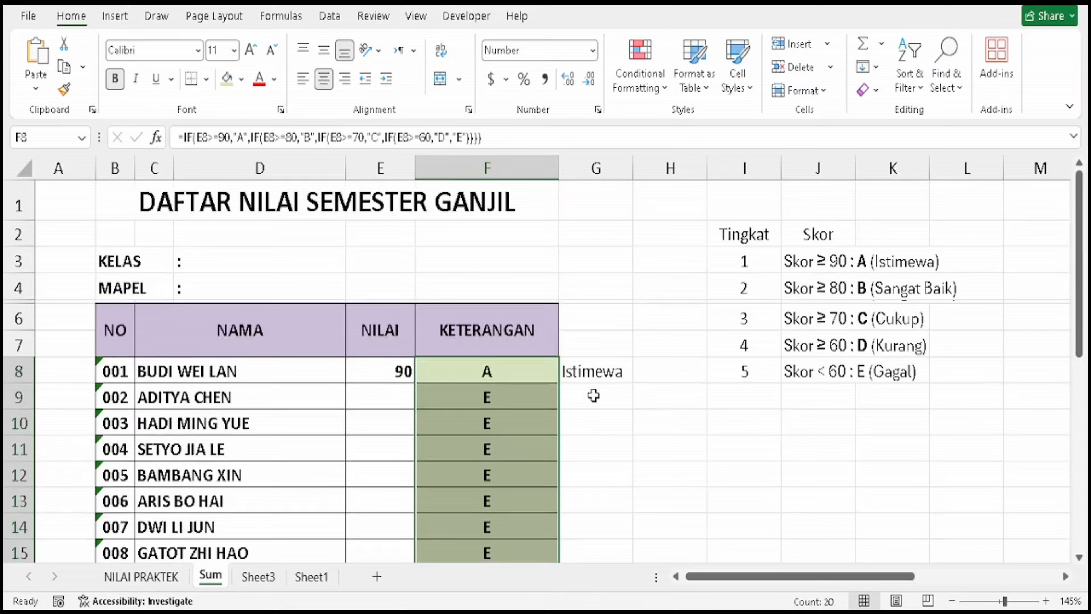
# - Fill the description formula in G8 down column G to the last student in row 27
pyautogui.click(593, 379)
pyautogui.moveTo(632, 384); pyautogui.dragTo(621, 483)
pyautogui.scroll(5, 604, 463)
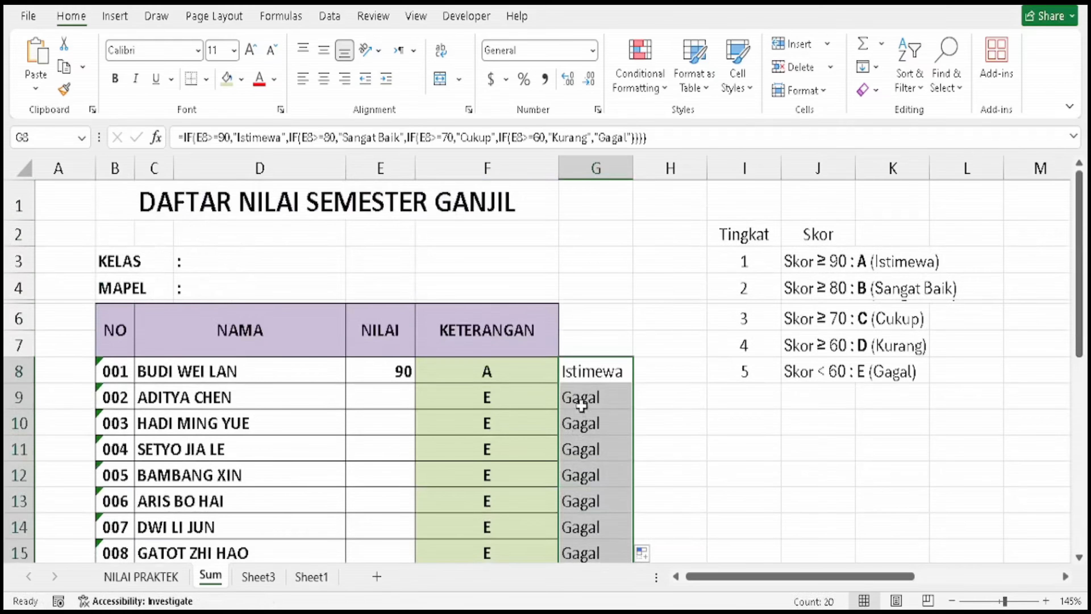
# - Set the second student's score in E9 to 87 and check the description formula in G9
pyautogui.click(590, 369)
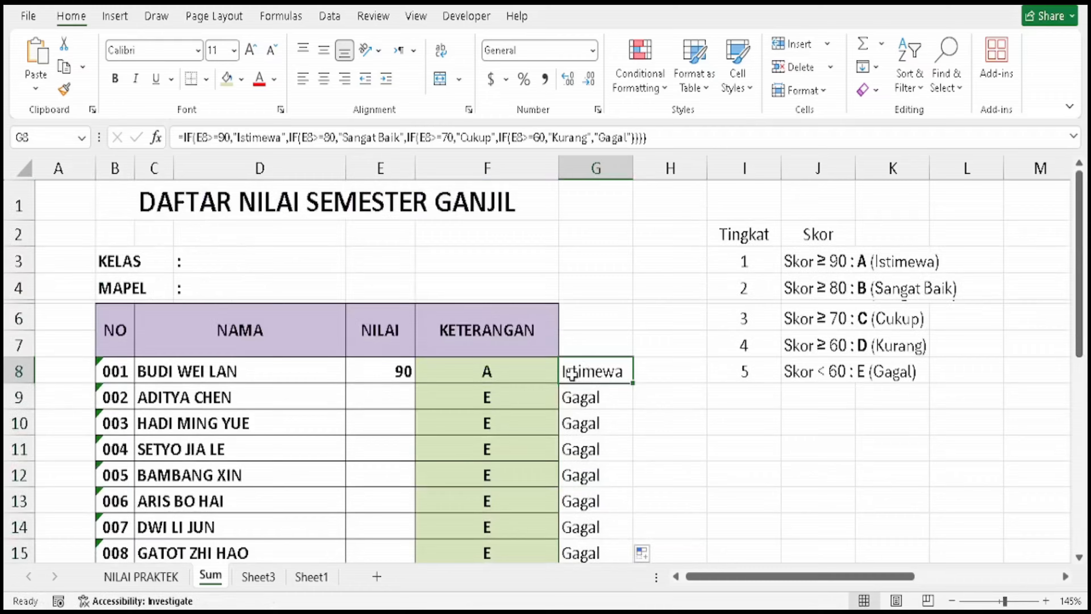
pyautogui.click(484, 373)
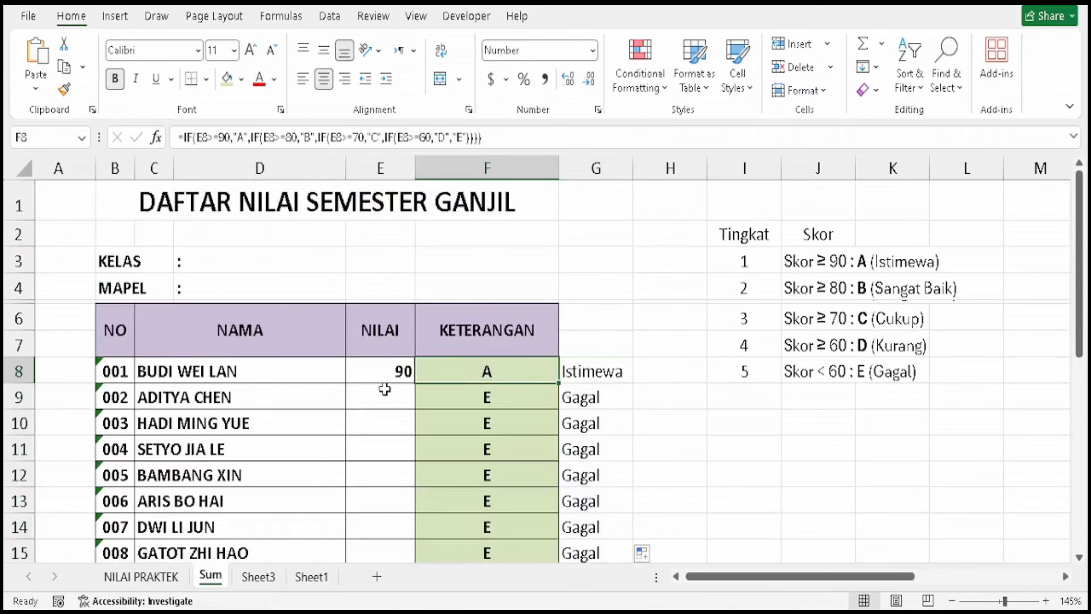
pyautogui.click(385, 401)
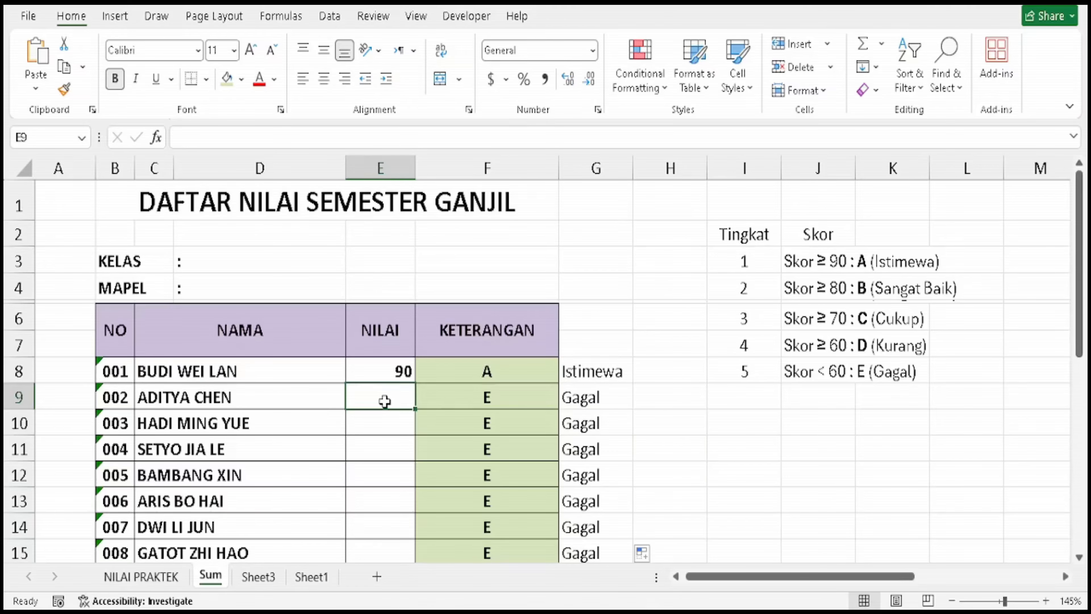
pyautogui.write('87')
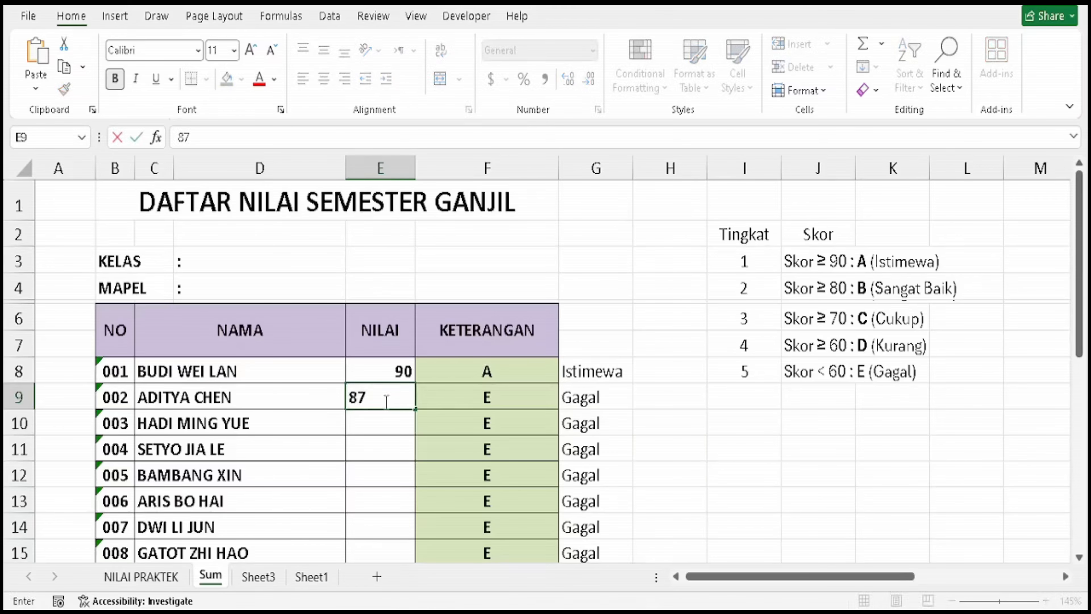
pyautogui.press('Return')
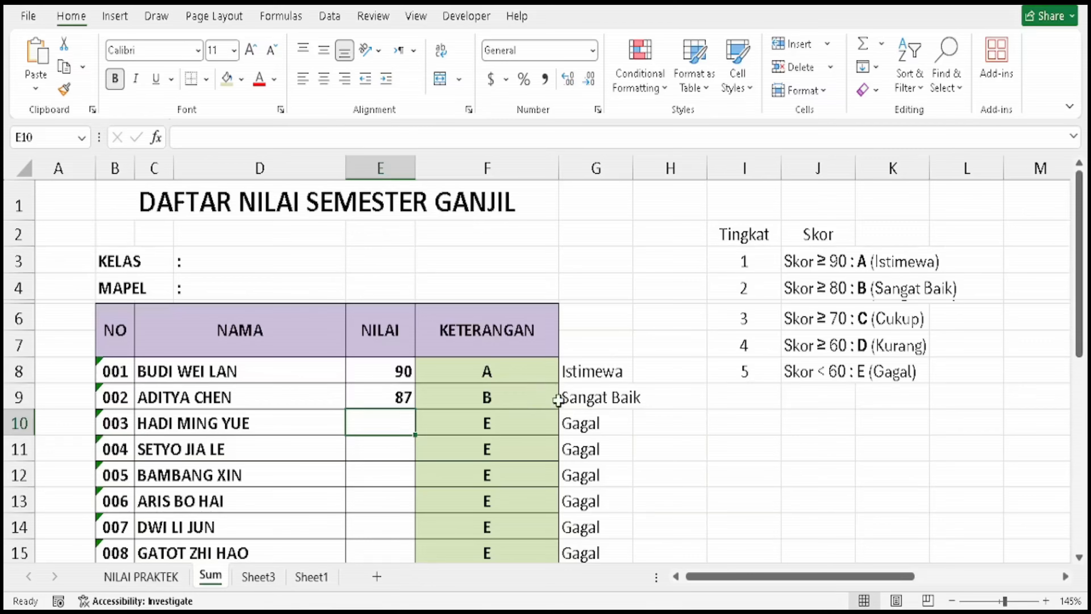
pyautogui.click(602, 398)
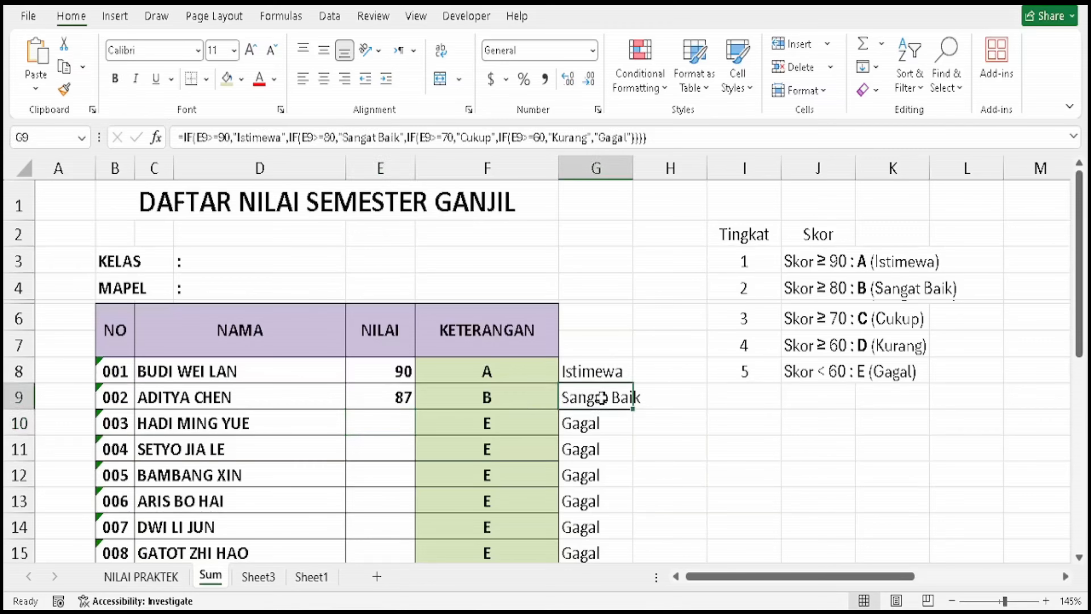
pyautogui.click(392, 423)
pyautogui.scroll(-6, 392, 423)
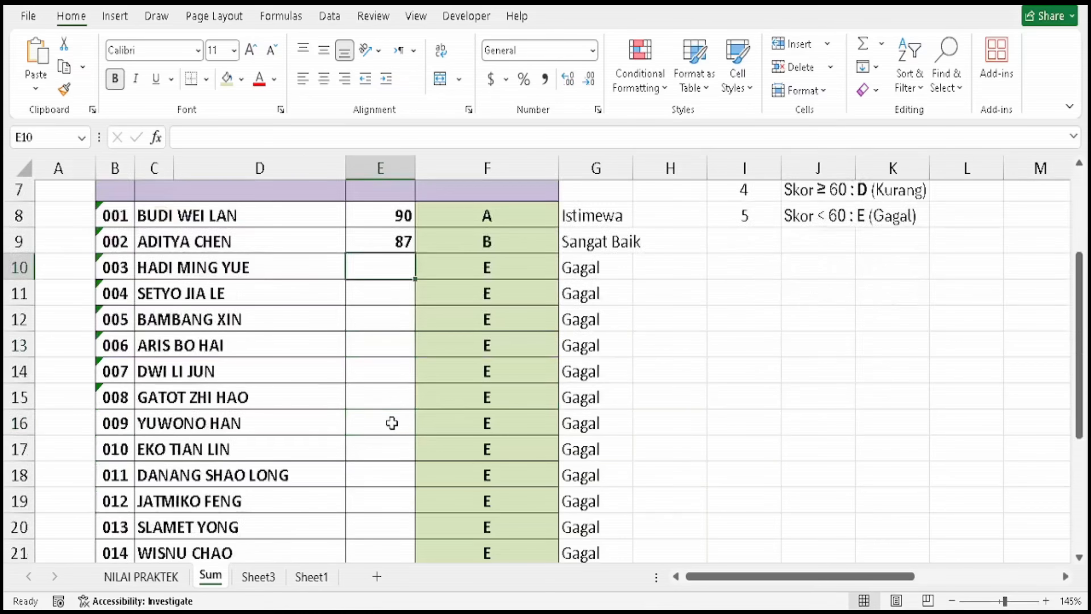
pyautogui.scroll(6, 392, 423)
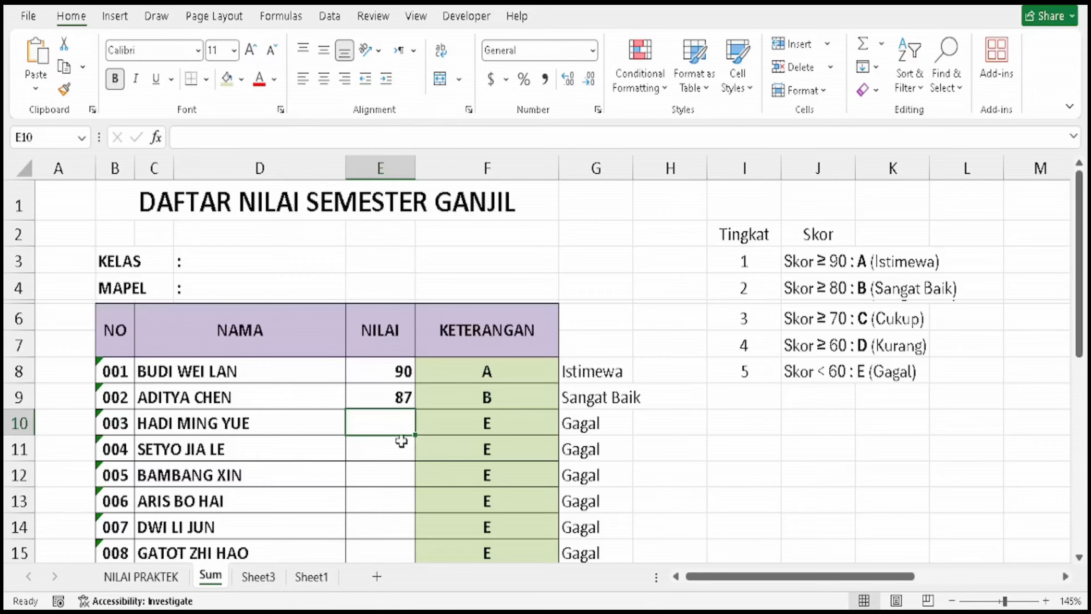
pyautogui.scroll(-1, 378, 436)
pyautogui.scroll(1, 378, 436)
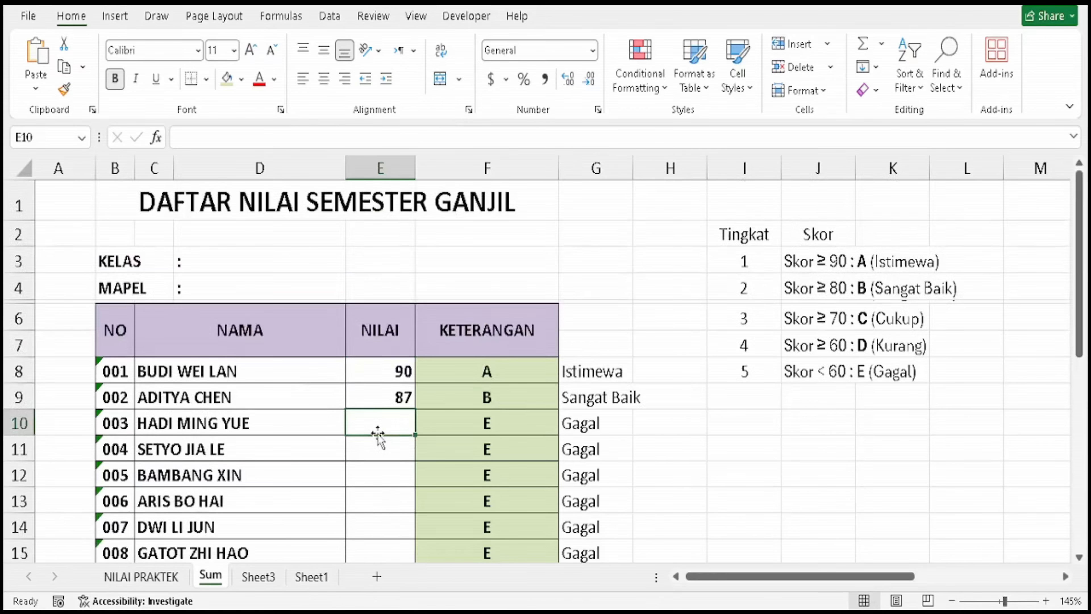